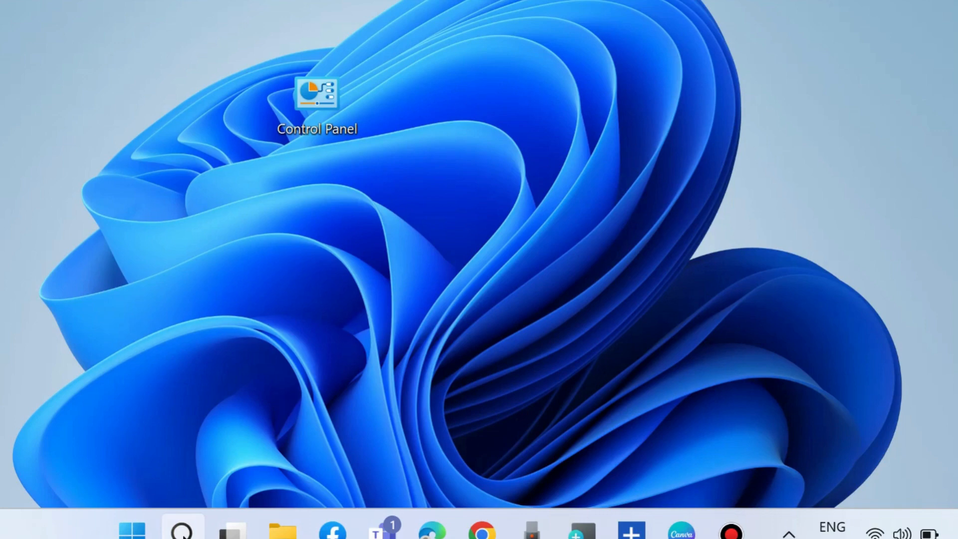
- Search Windows for "disk clean" and open the Disk Cleanup app
left_click(182, 532)
type("dis")
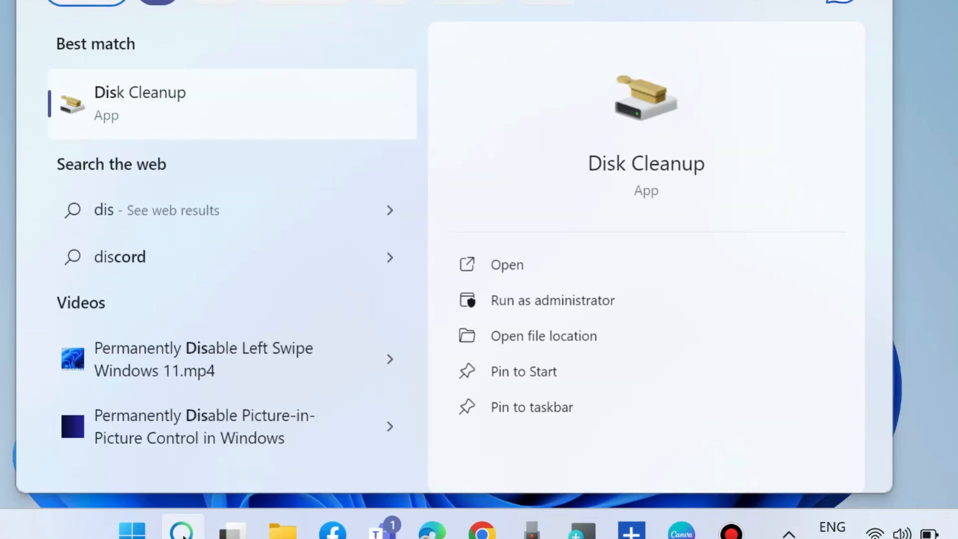
type("k clean")
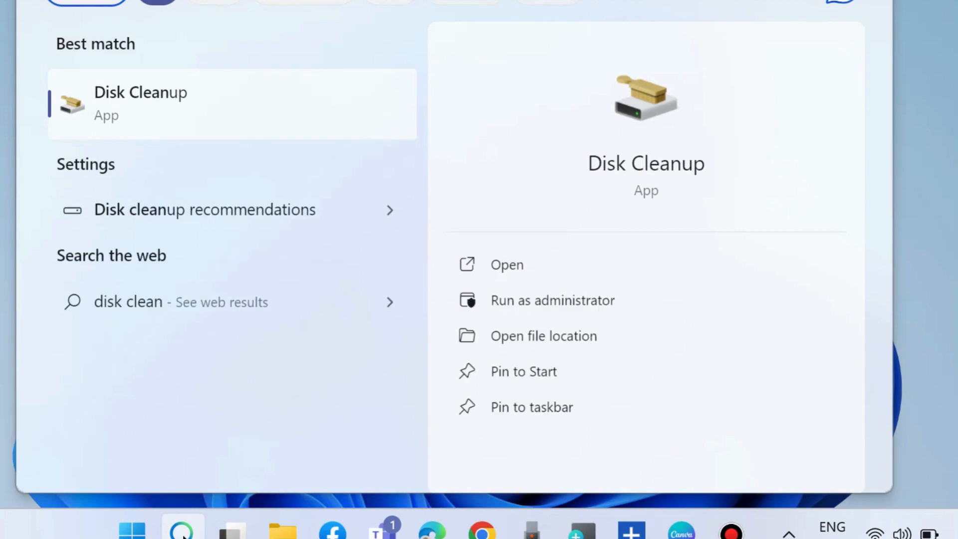
left_click(116, 97)
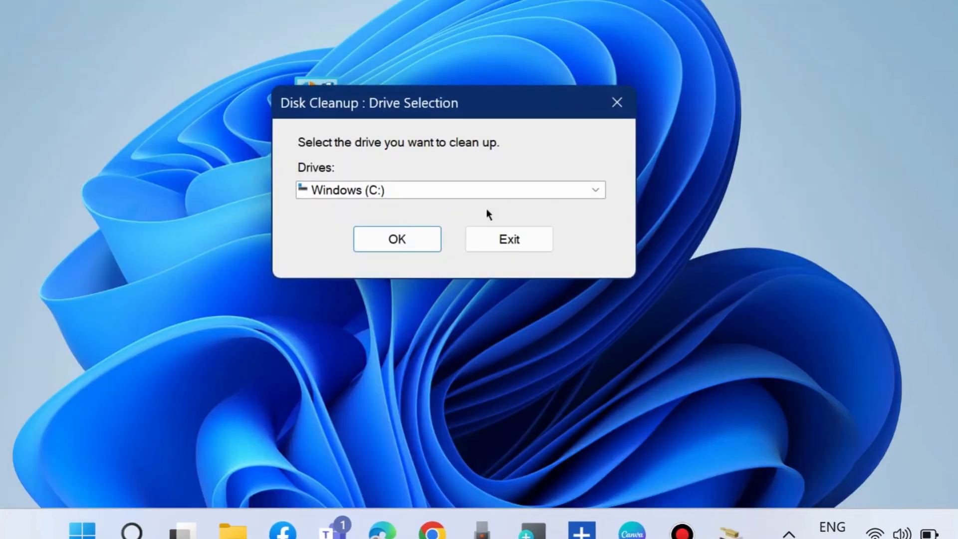
- Choose Windows (C:) as the drive to clean up and confirm the drive selection
left_click(425, 192)
left_click(421, 217)
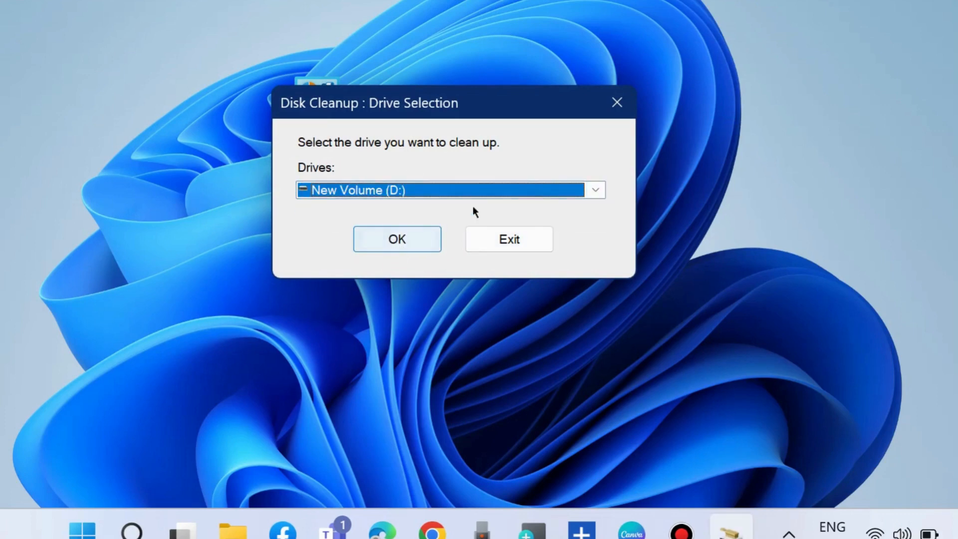
left_click(473, 192)
left_click(405, 211)
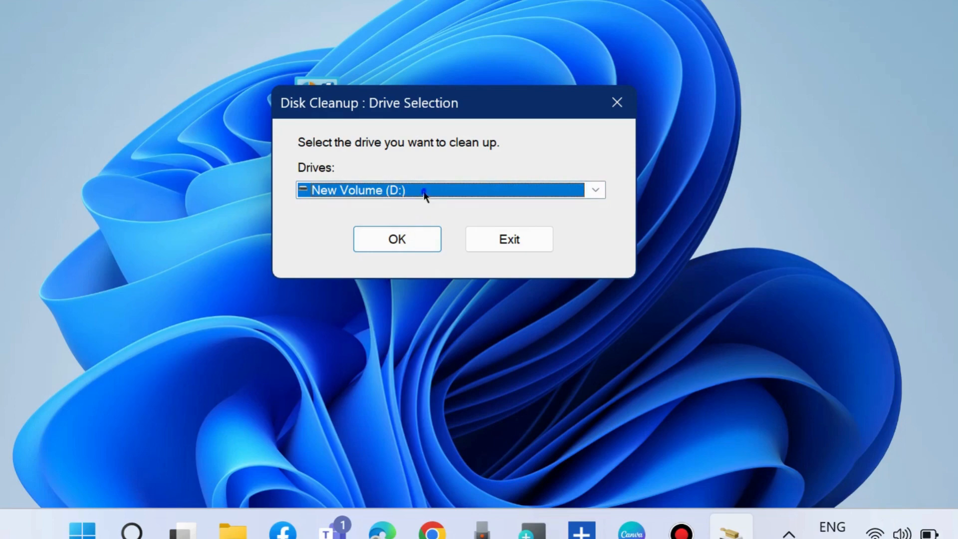
left_click(426, 192)
left_click(433, 205)
left_click(389, 234)
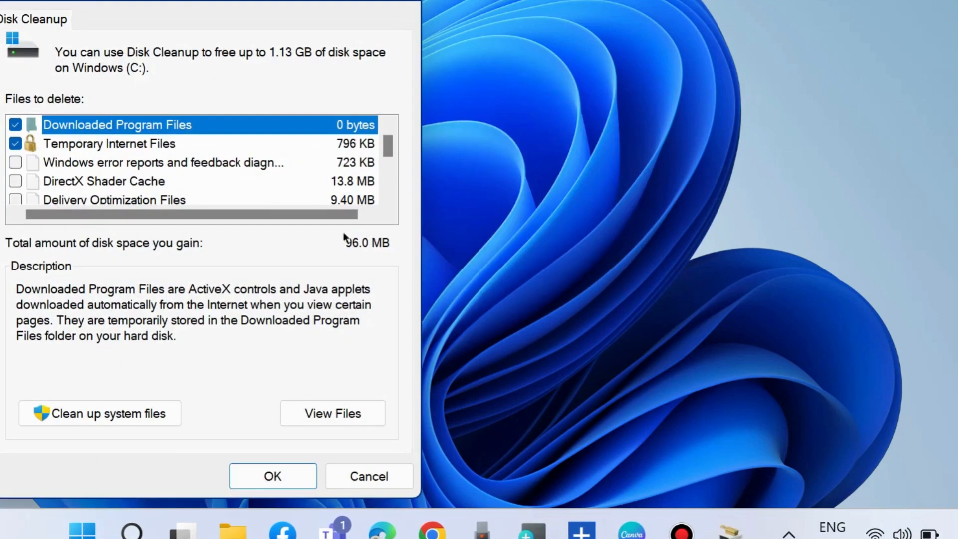
- Mark Windows error reports, Recycle Bin, Temporary files and Delivery Optimization Files for deletion, and close Disk Cleanup without running it
left_click_drag(276, 0, 475, 28)
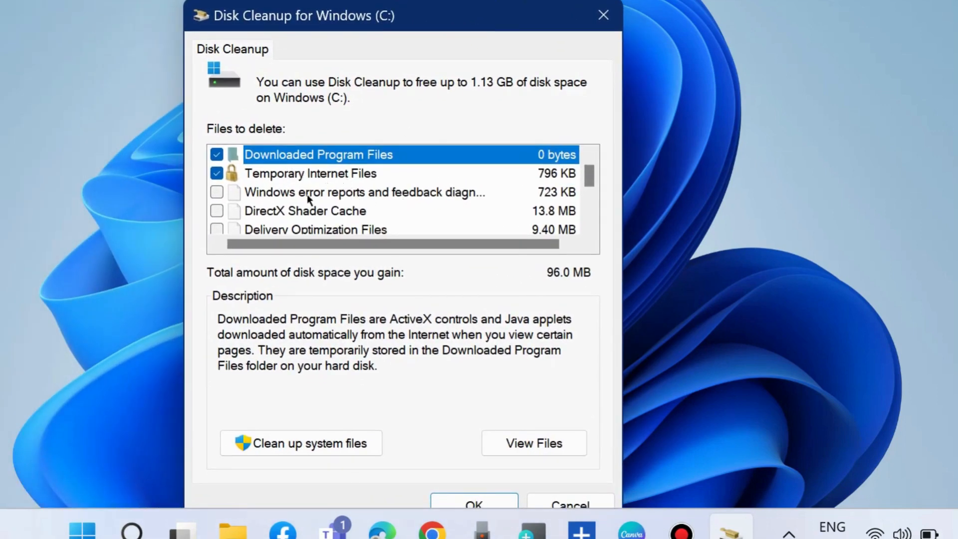
left_click(220, 194)
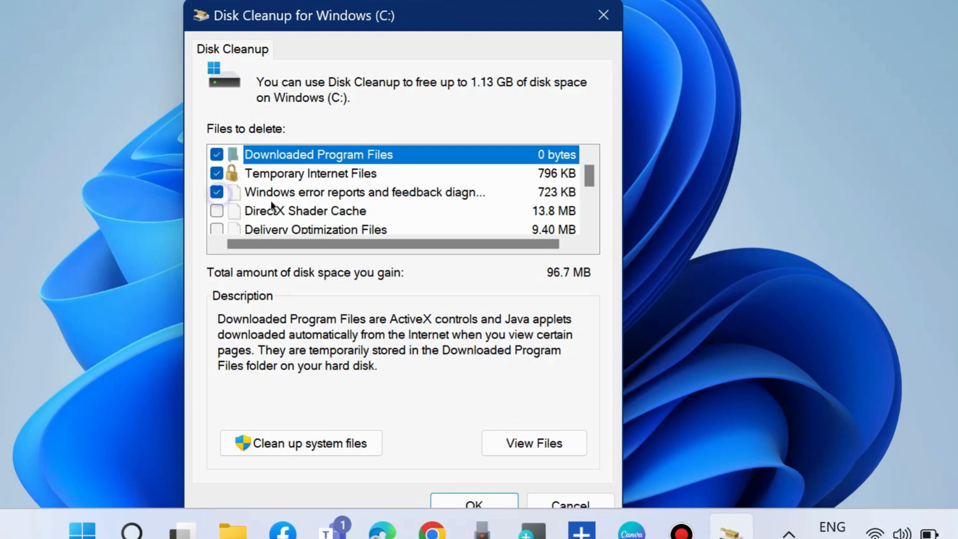
scroll(277, 207, "down", 1)
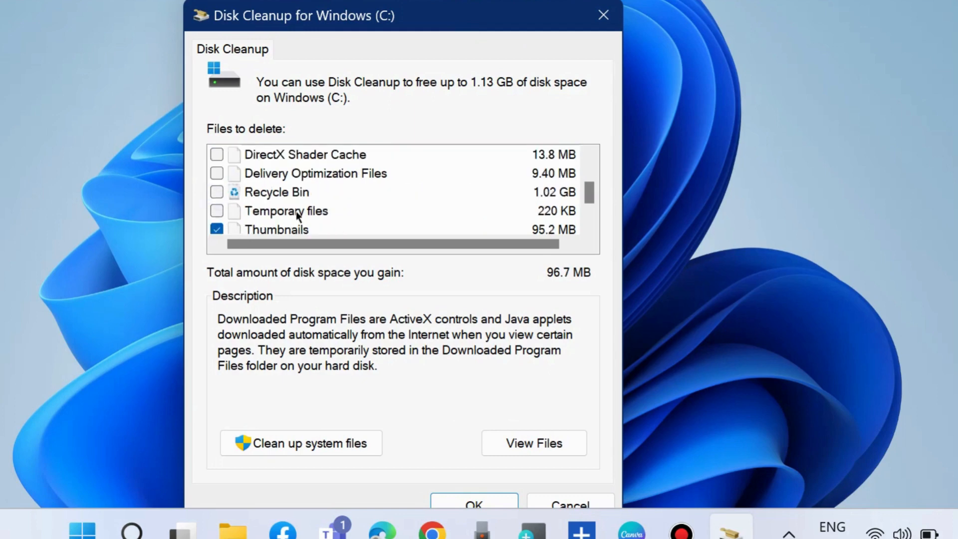
left_click(217, 193)
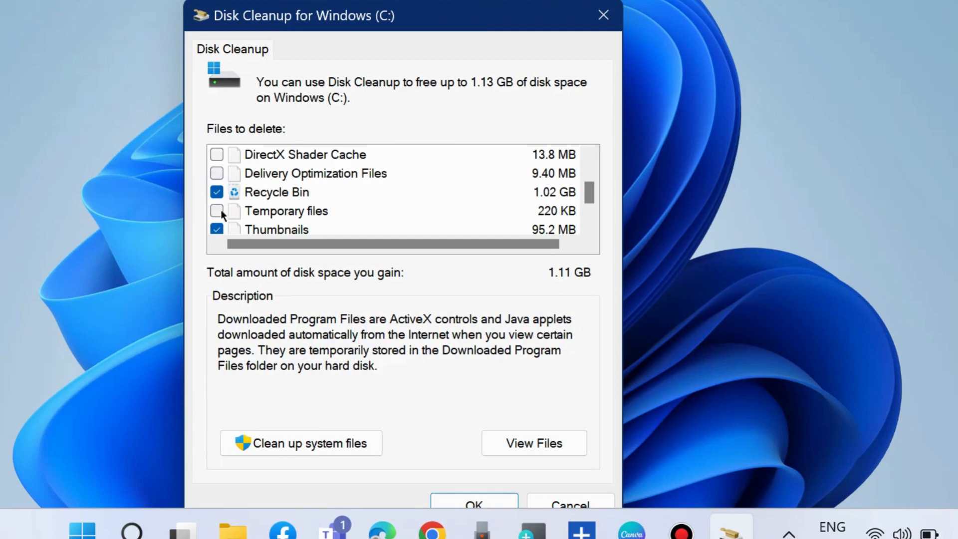
left_click(217, 211)
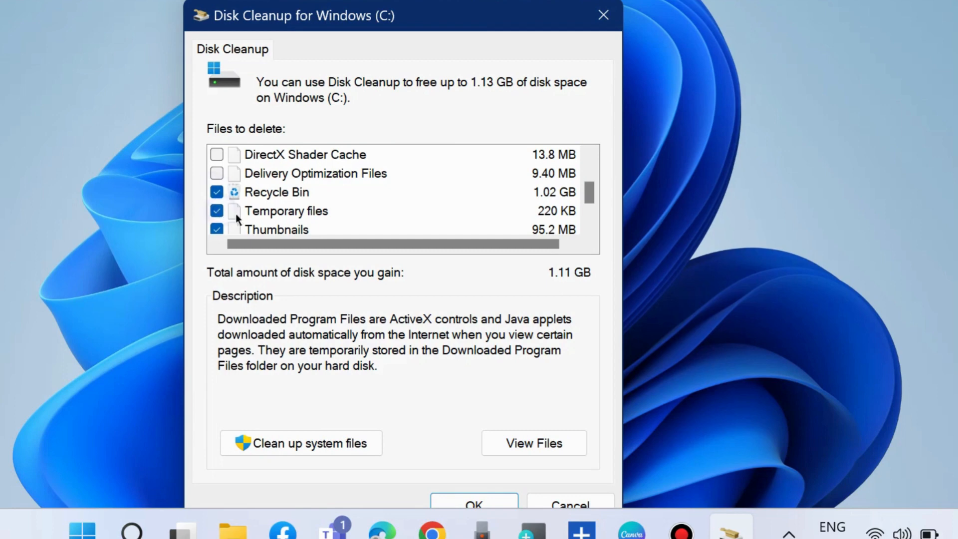
left_click(217, 174)
scroll(279, 214, "down", 1)
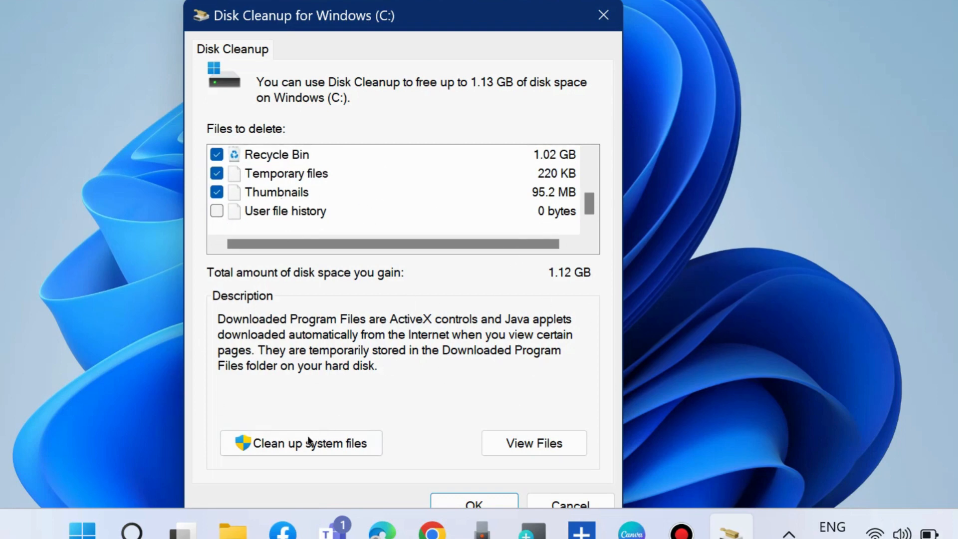
left_click_drag(454, 23, 456, 0)
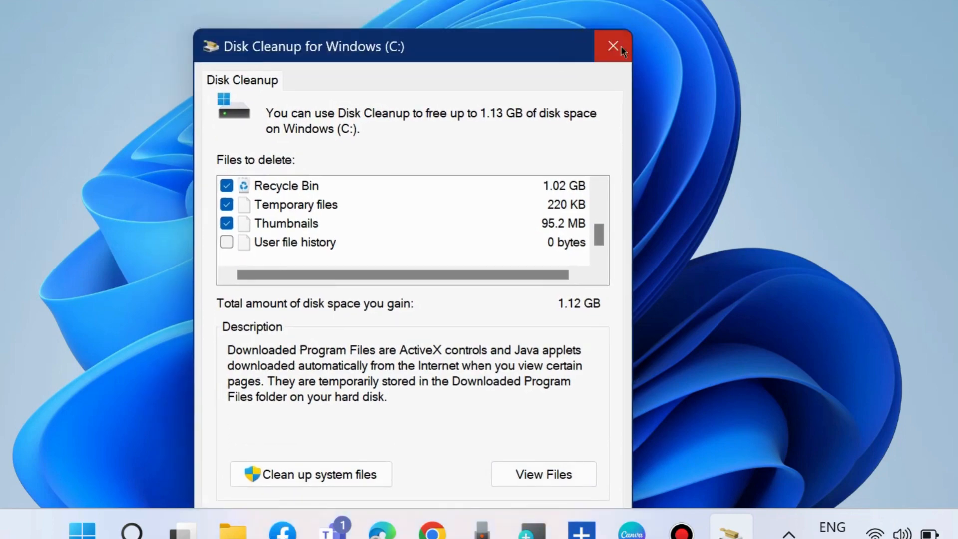
left_click(620, 46)
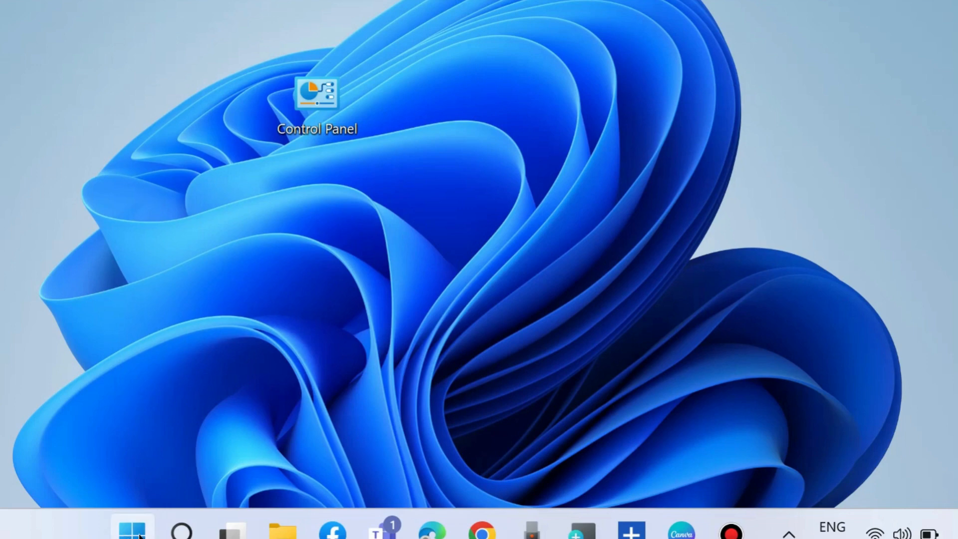
- Open the Other troubleshooters page from the Troubleshoot section of the Windows System settings
right_click(135, 532)
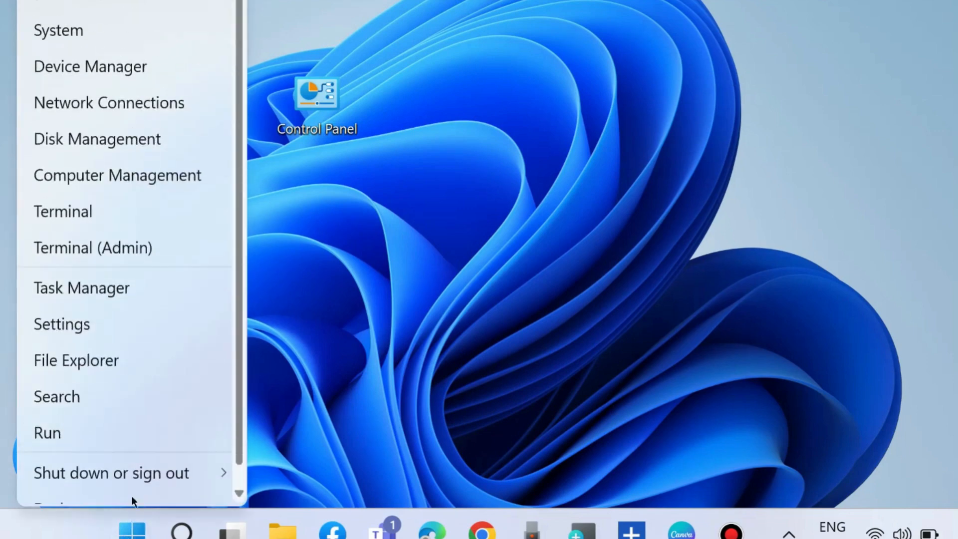
left_click(71, 327)
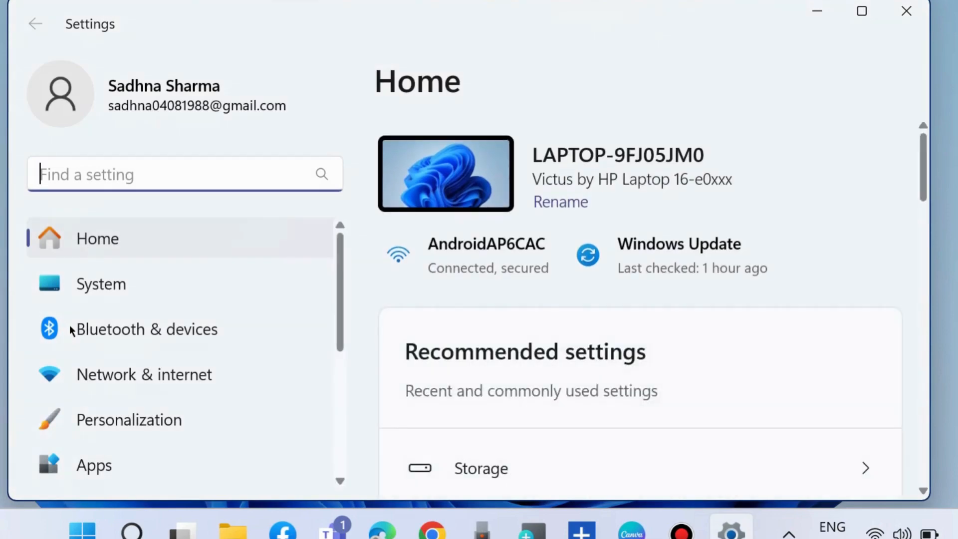
left_click(97, 295)
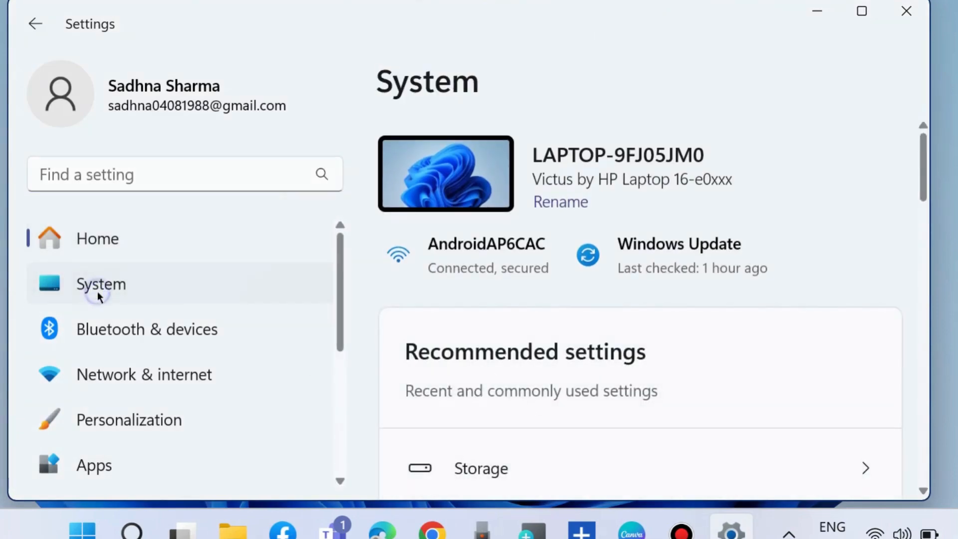
scroll(644, 391, "down", 10)
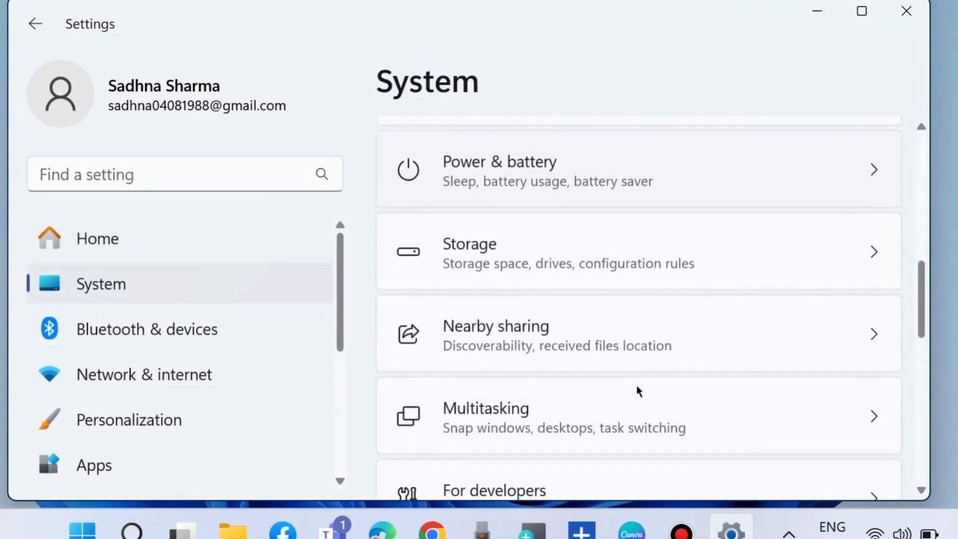
scroll(638, 391, "down", 7)
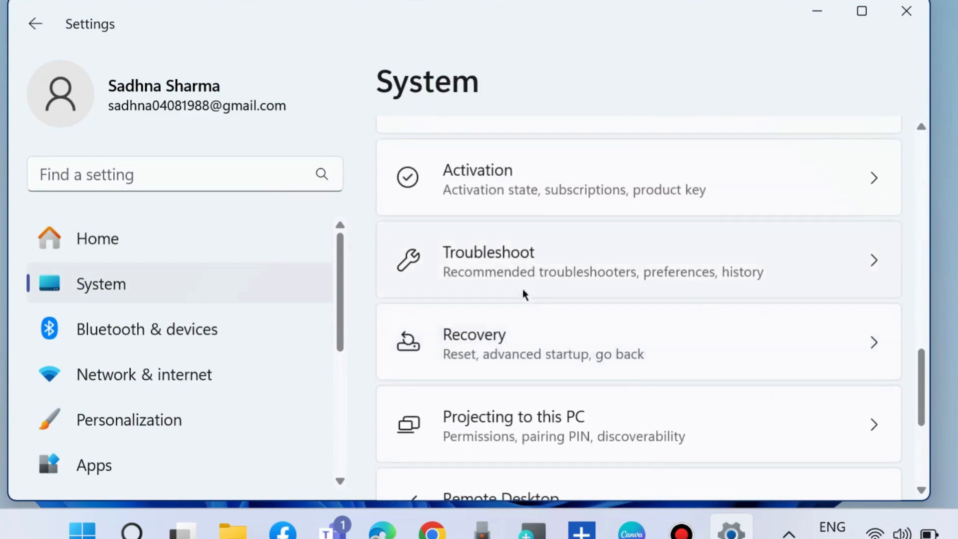
left_click(495, 257)
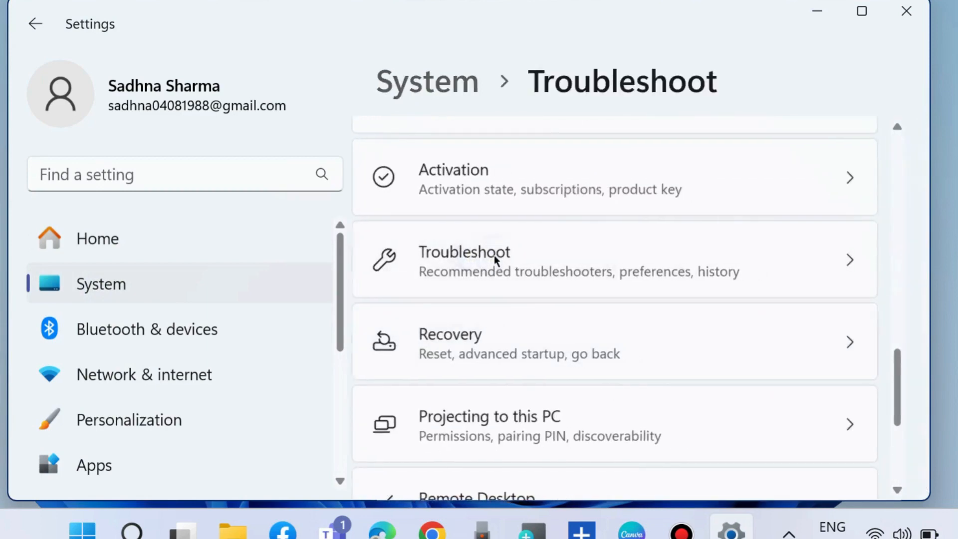
left_click(577, 410)
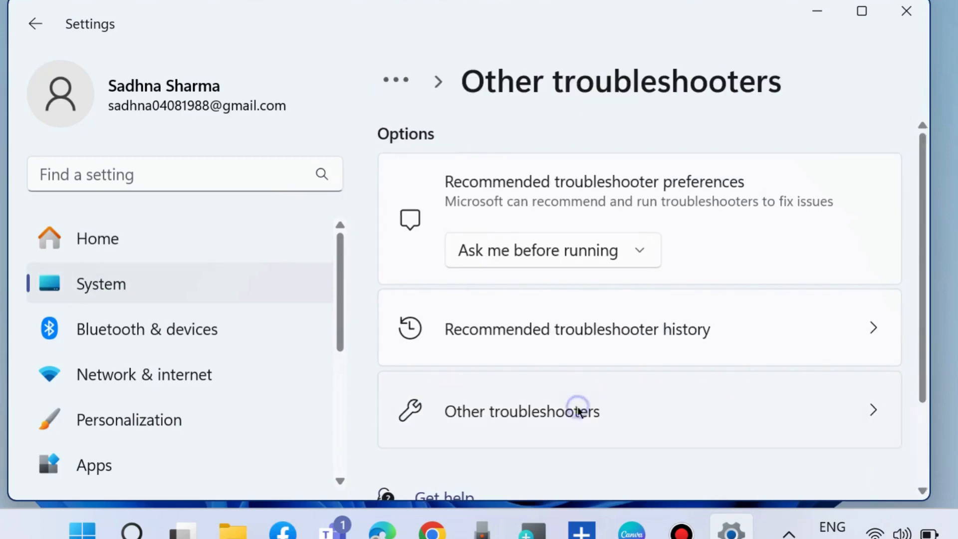
- Run the Windows Update troubleshooter, and close it together with the Settings window
scroll(577, 411, "down", 3)
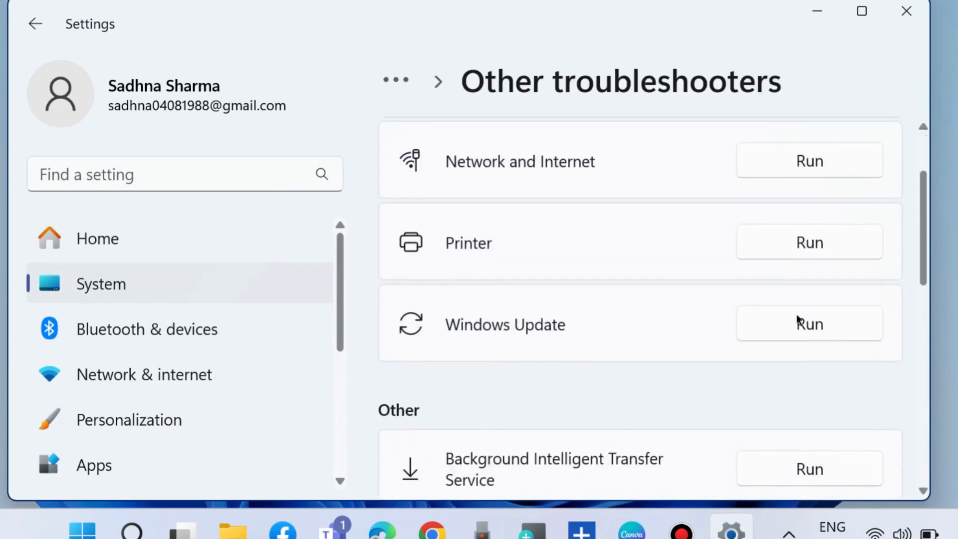
left_click(814, 325)
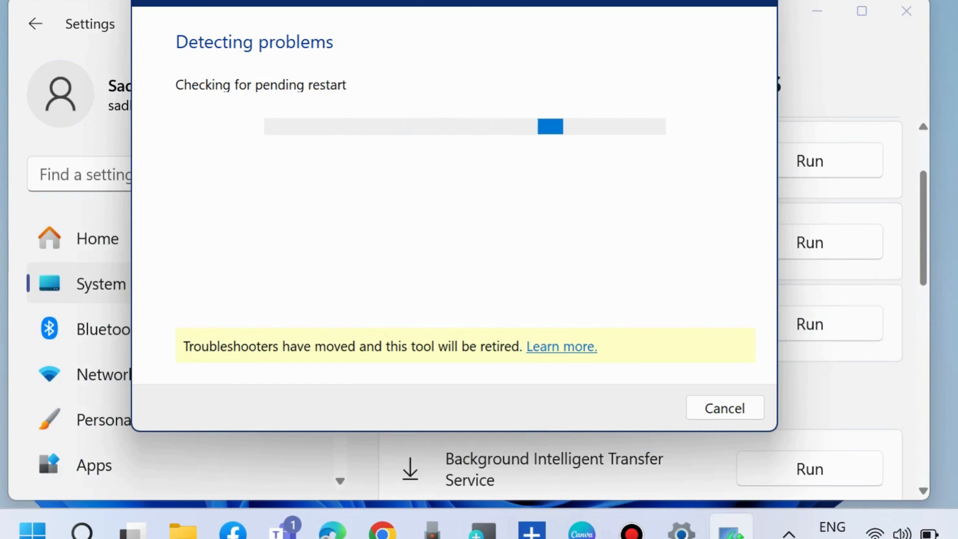
left_click(756, 1)
left_click(907, 10)
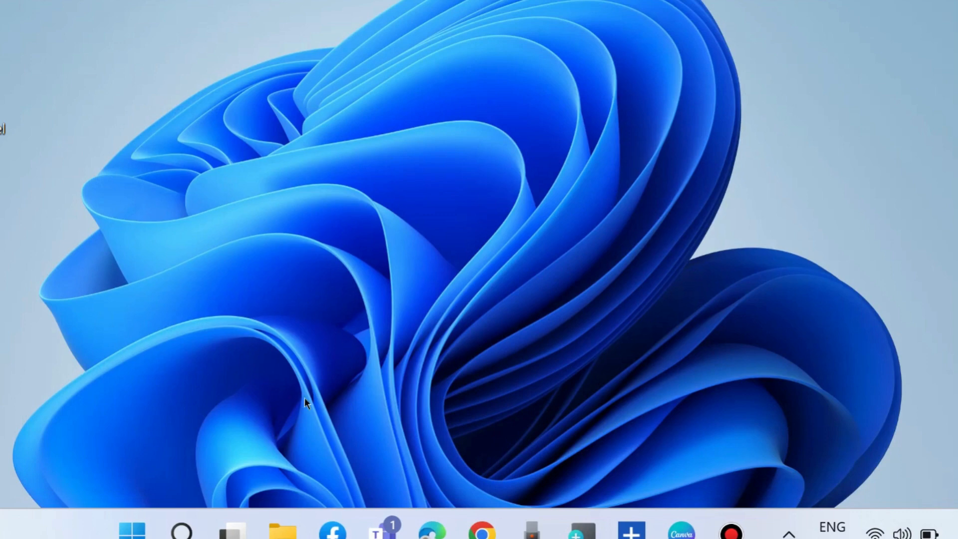
- Reopen Windows Settings and go to the Date & time page under Time & language
right_click(132, 529)
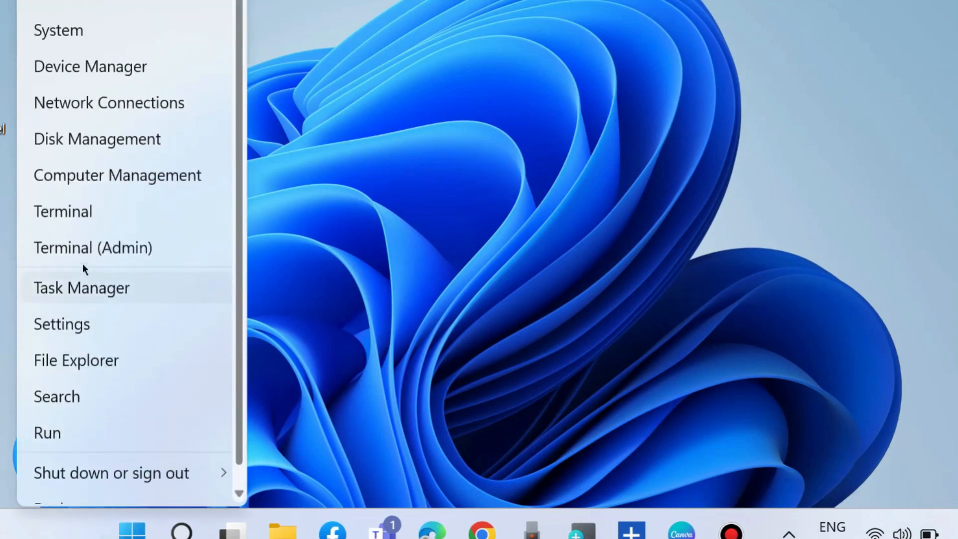
left_click(78, 325)
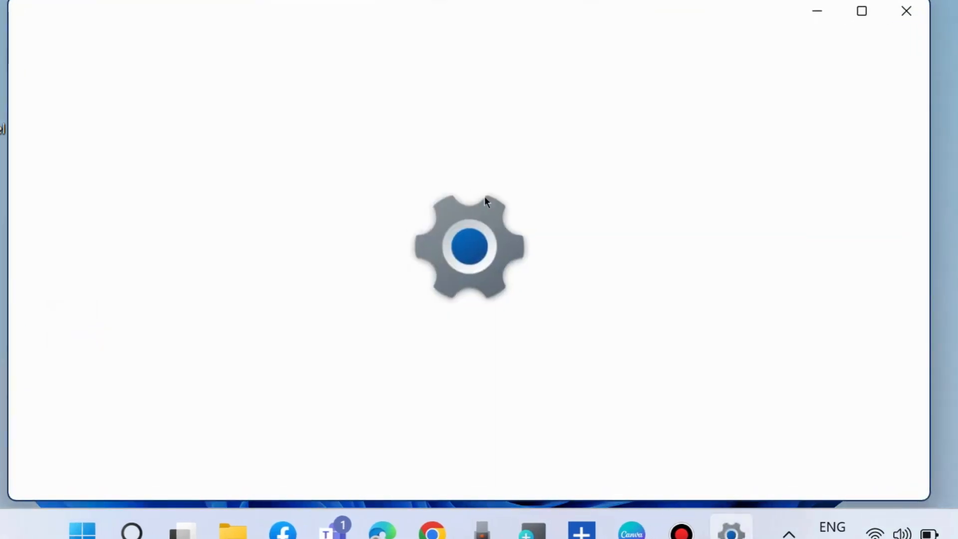
scroll(120, 393, "down", 3)
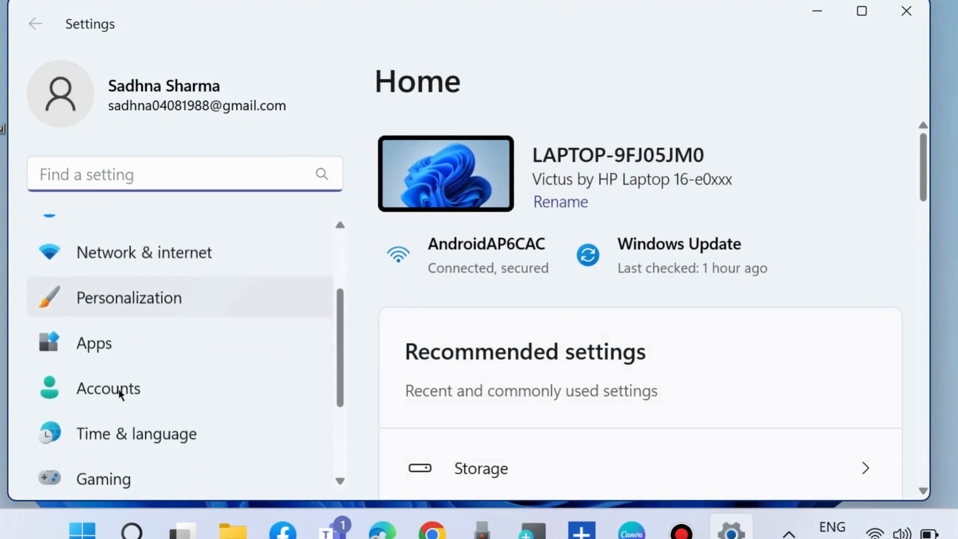
scroll(120, 393, "down", 2)
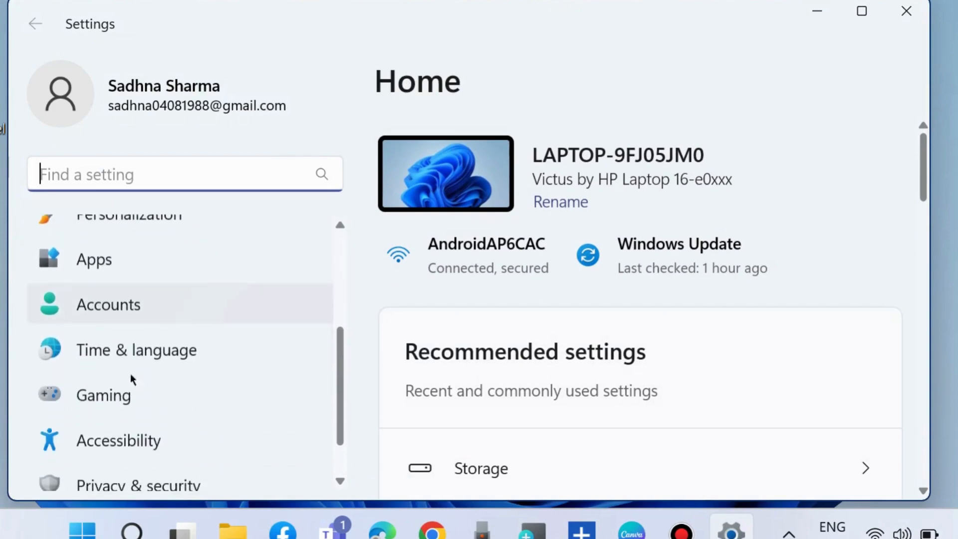
left_click(152, 354)
scroll(604, 369, "down", 2)
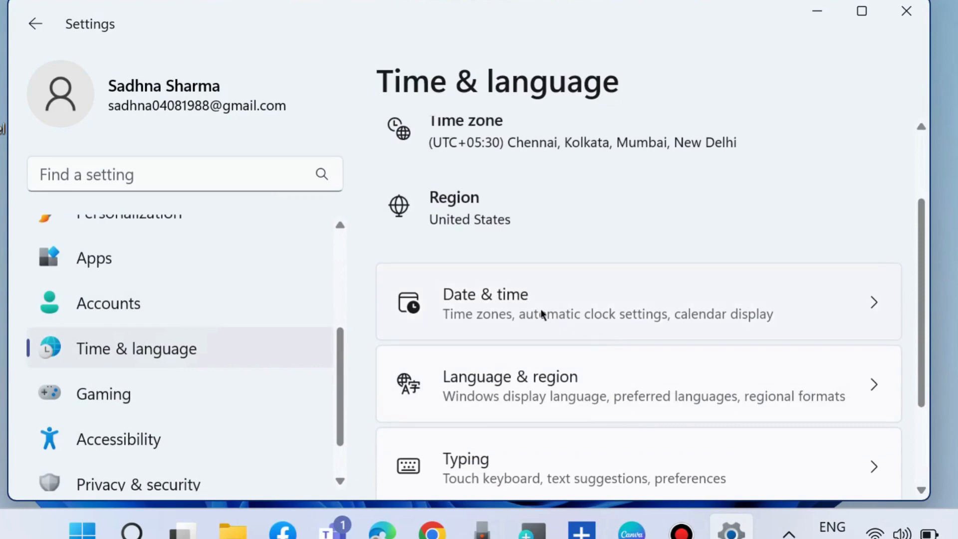
scroll(545, 344, "down", 2)
scroll(541, 341, "up", 2)
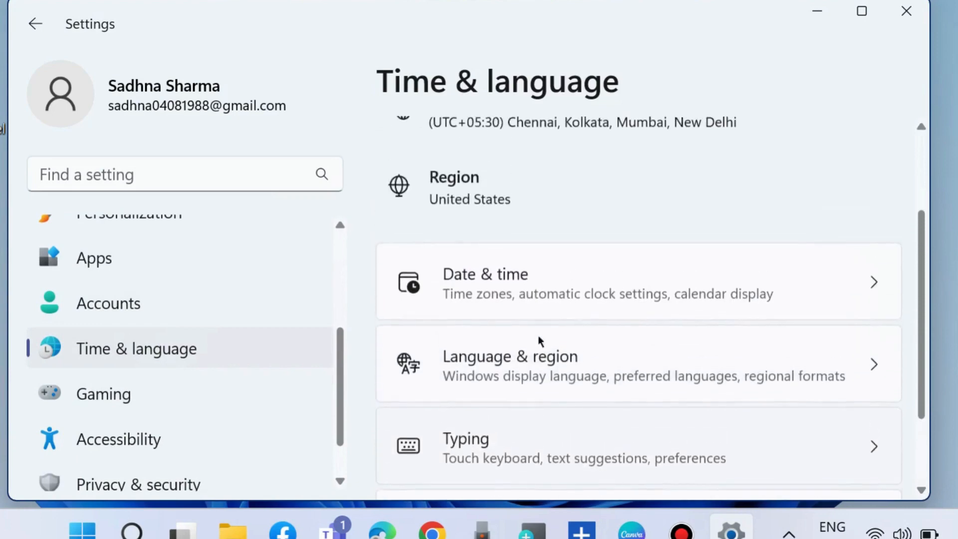
left_click(509, 294)
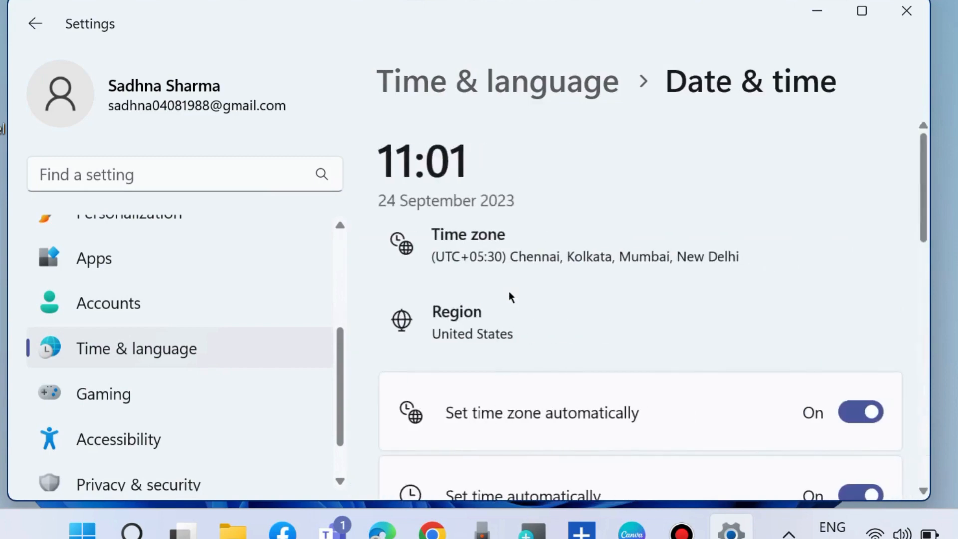
- Review the automatic time options and synchronize the system clock with the time server
scroll(620, 333, "down", 2)
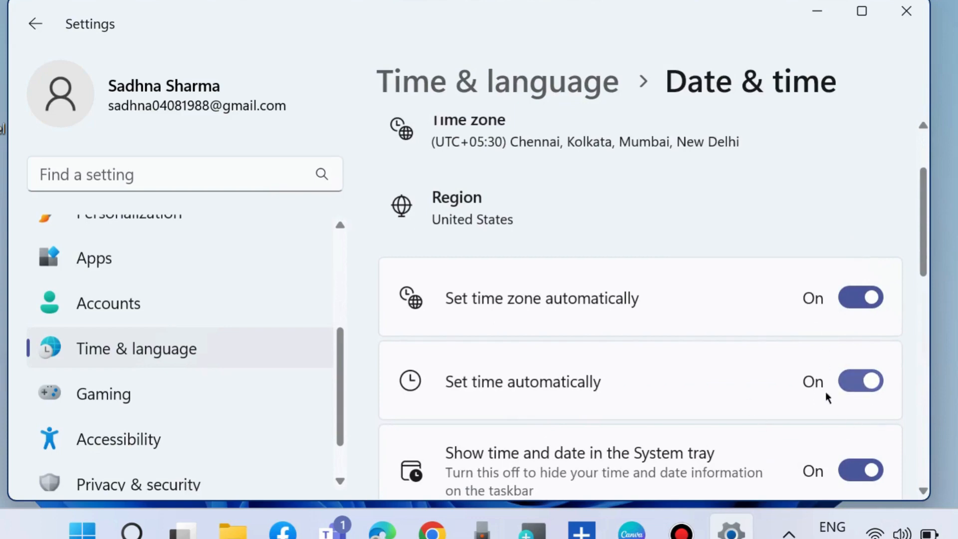
scroll(860, 412, "down", 6)
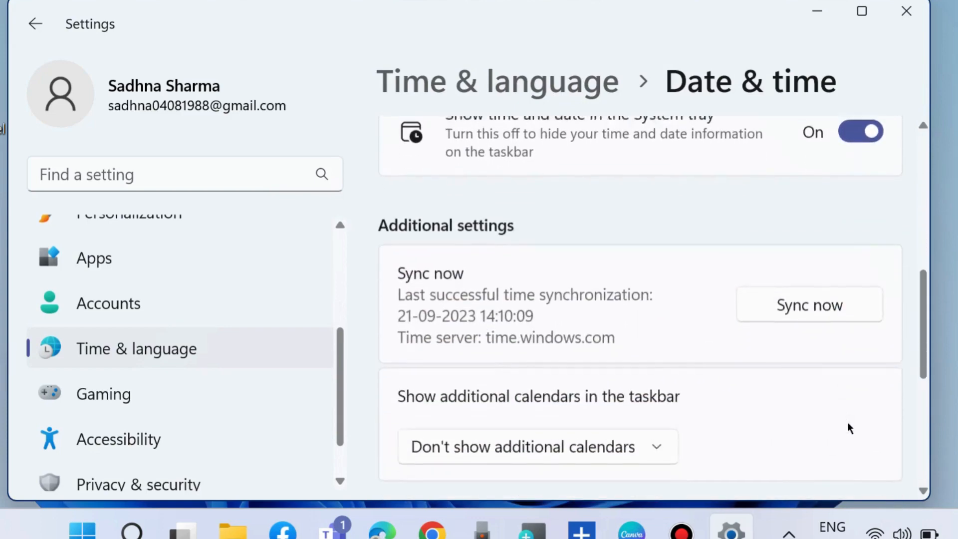
left_click(804, 304)
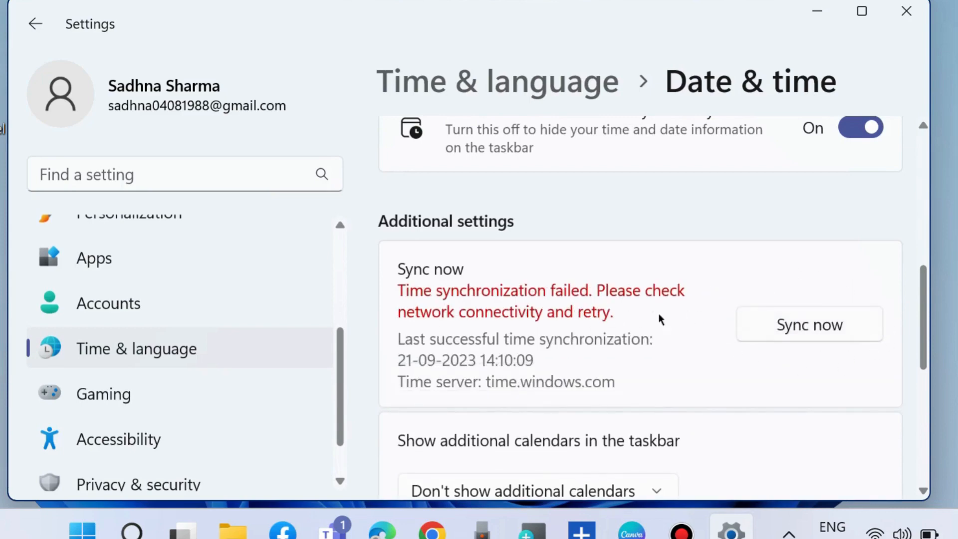
scroll(693, 343, "down", 3)
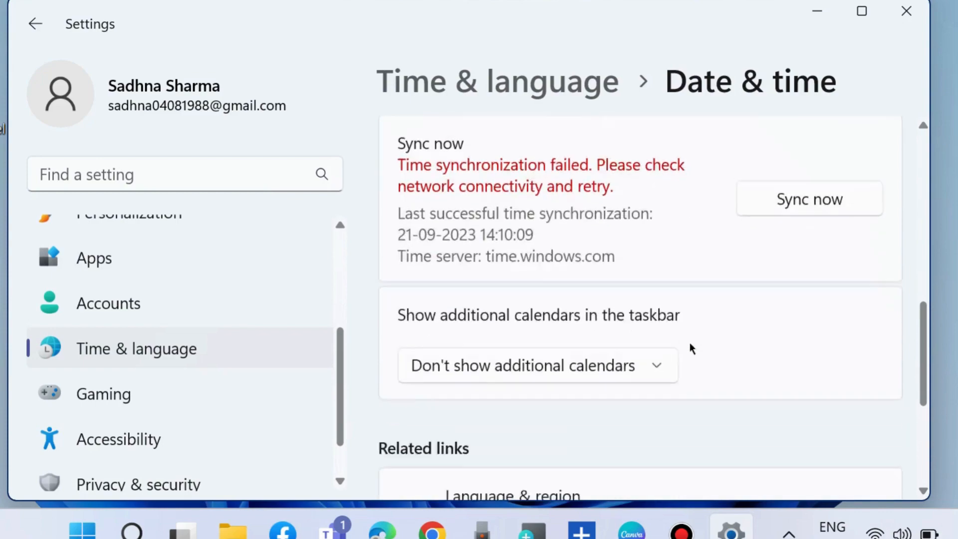
- Close the Settings window and open This PC in File Explorer
scroll(690, 344, "up", 10)
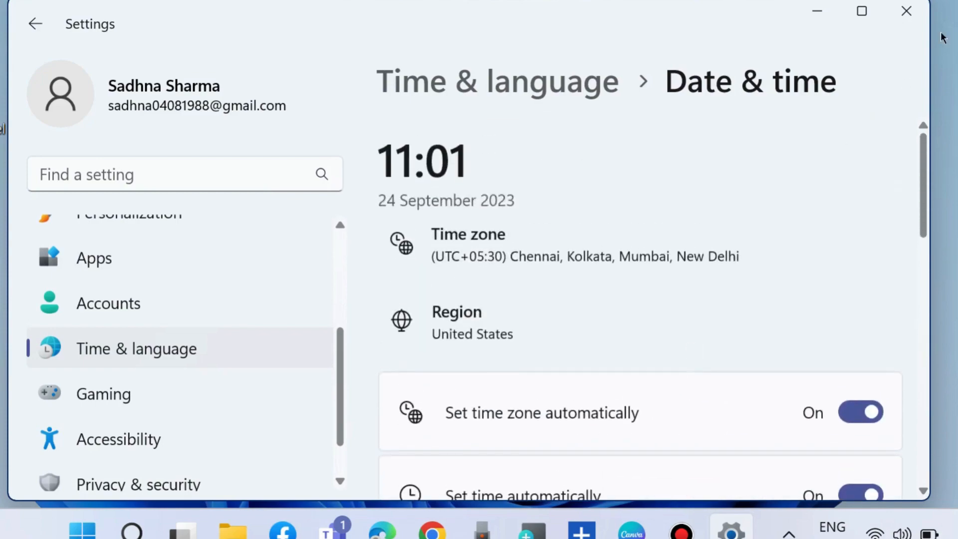
left_click(906, 12)
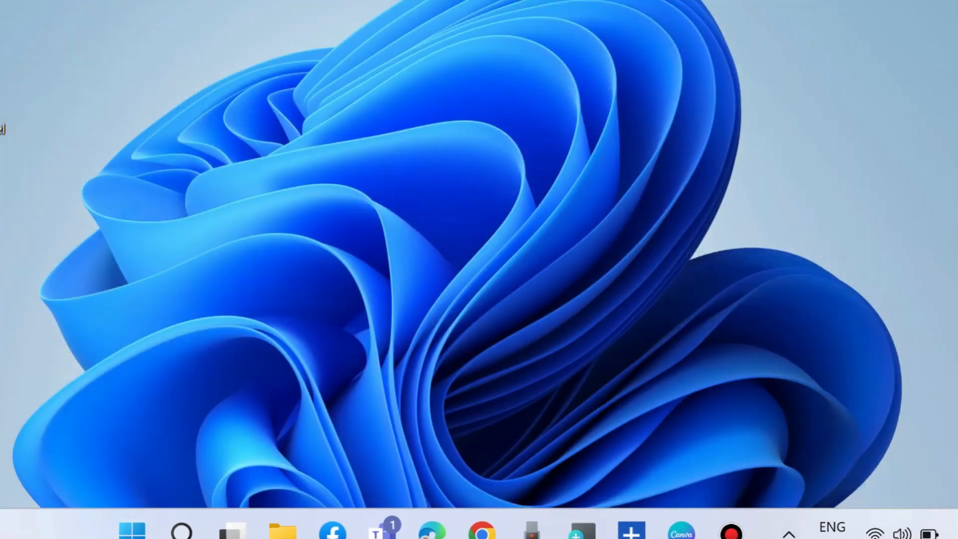
left_click(279, 532)
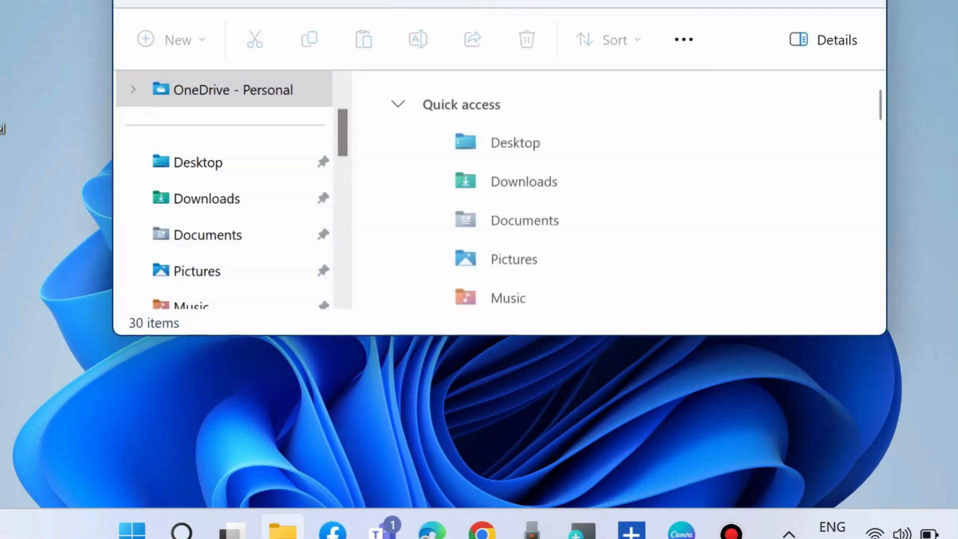
left_click_drag(517, 0, 467, 57)
scroll(195, 347, "down", 4)
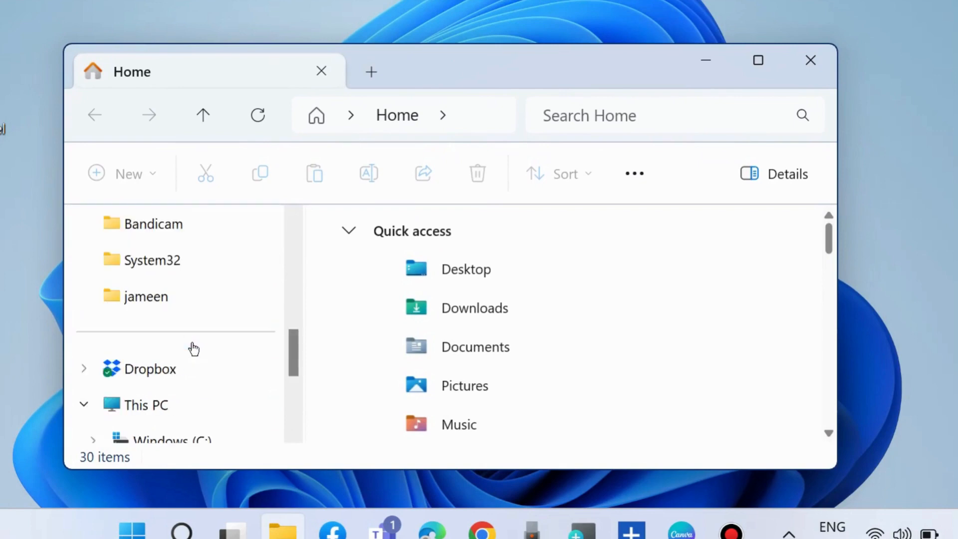
left_click(149, 409)
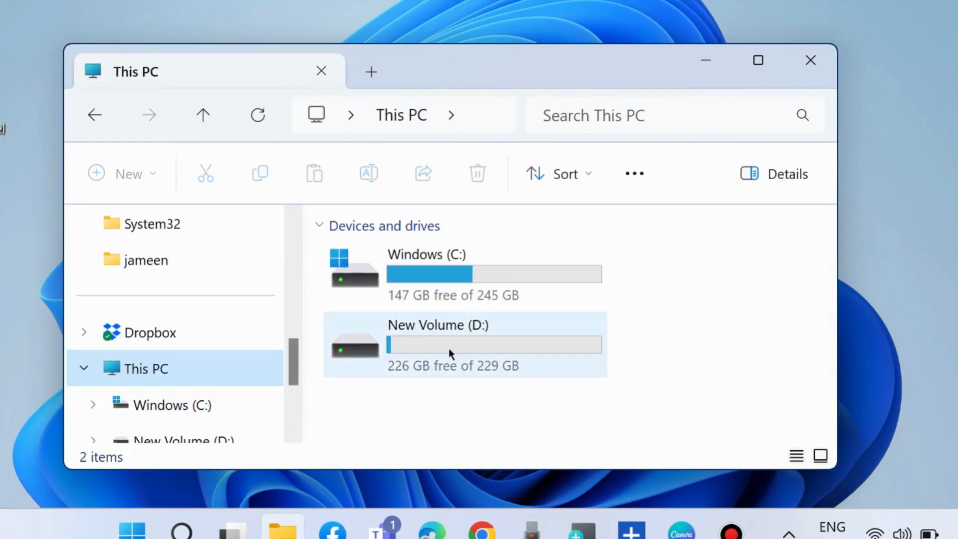
- Open the properties of the New Volume (D:) drive and show its error checking and optimization tools
right_click(361, 349)
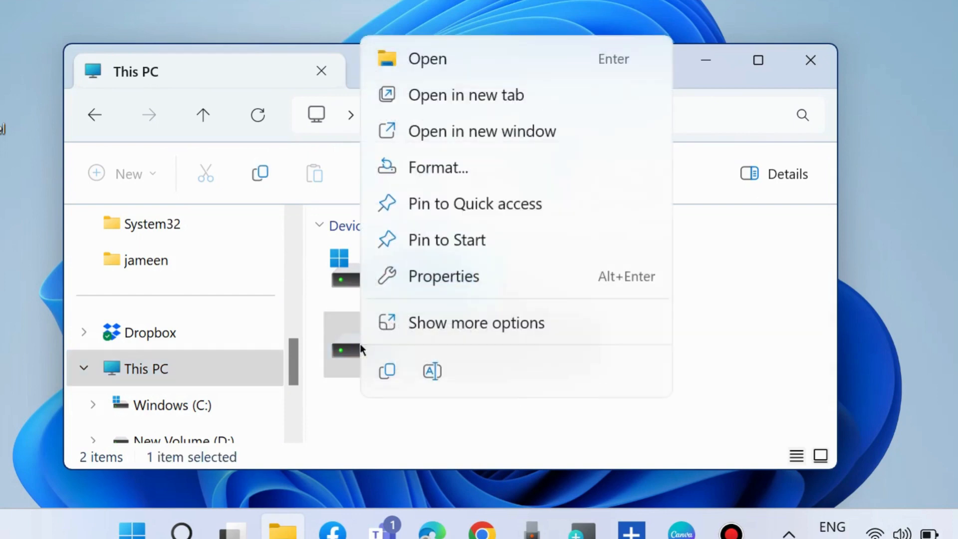
left_click(438, 279)
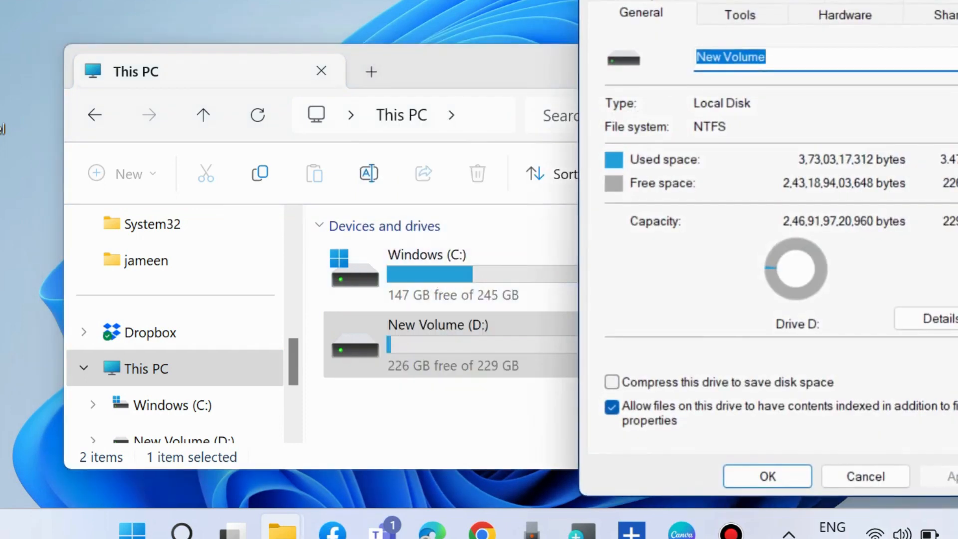
left_click_drag(781, 0, 479, 1)
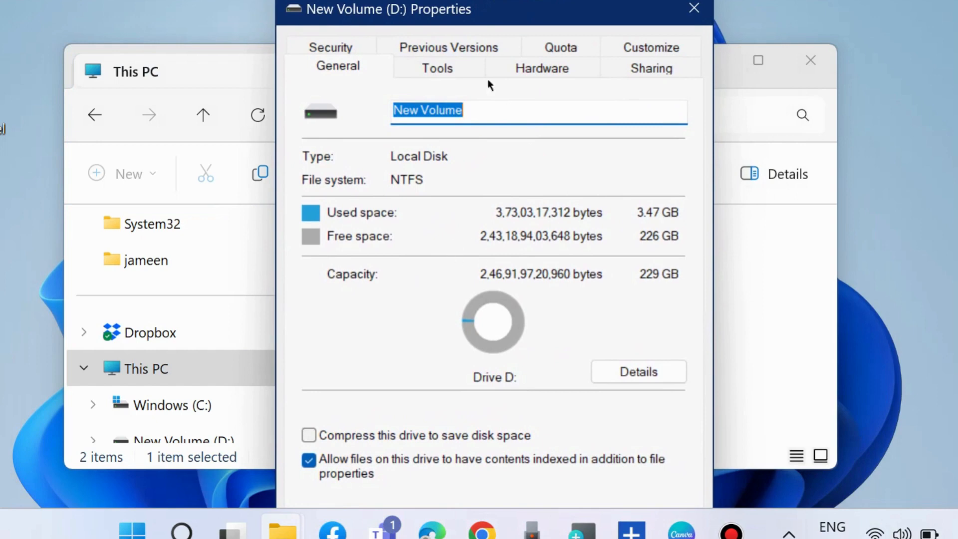
left_click(442, 67)
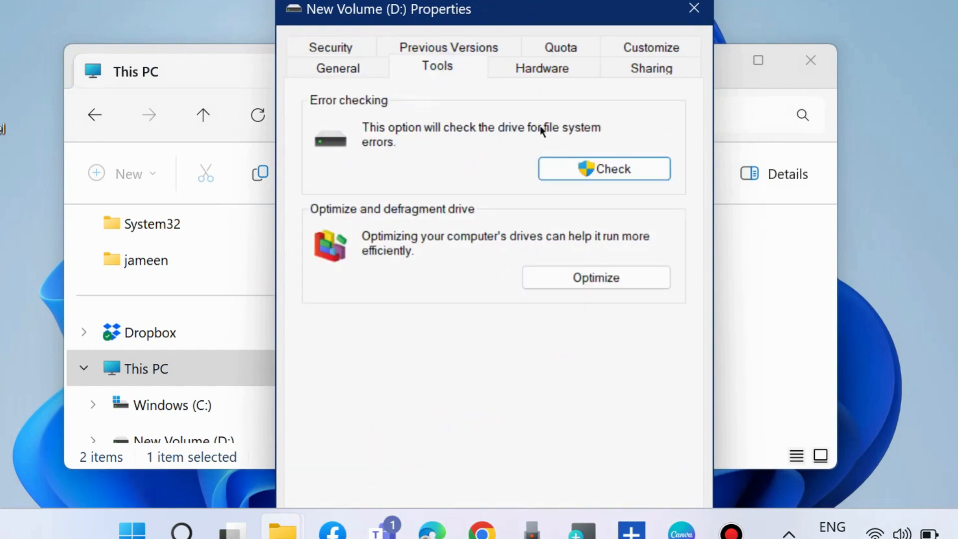
- Run the file system error check on drive D:, skip the optional scan, and close the drive properties and File Explorer
left_click(617, 170)
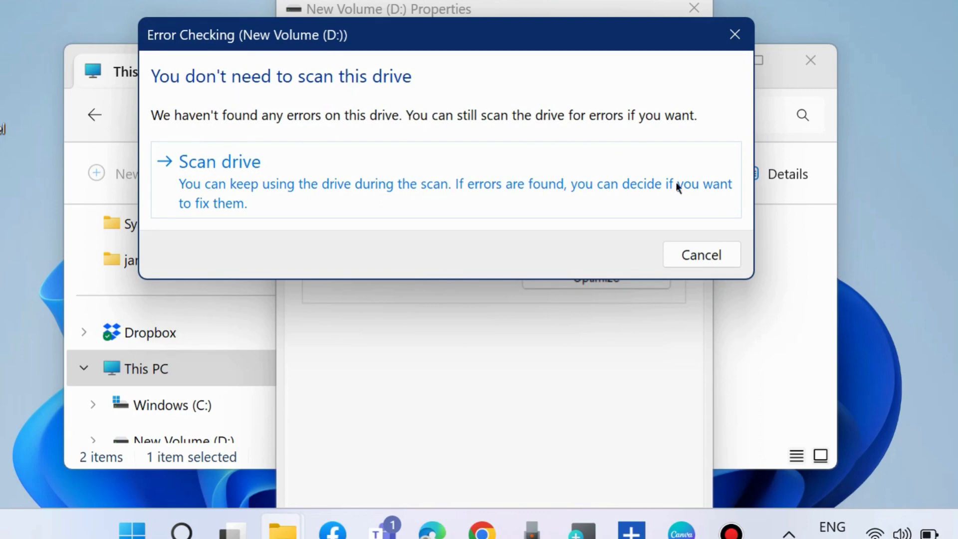
left_click(702, 255)
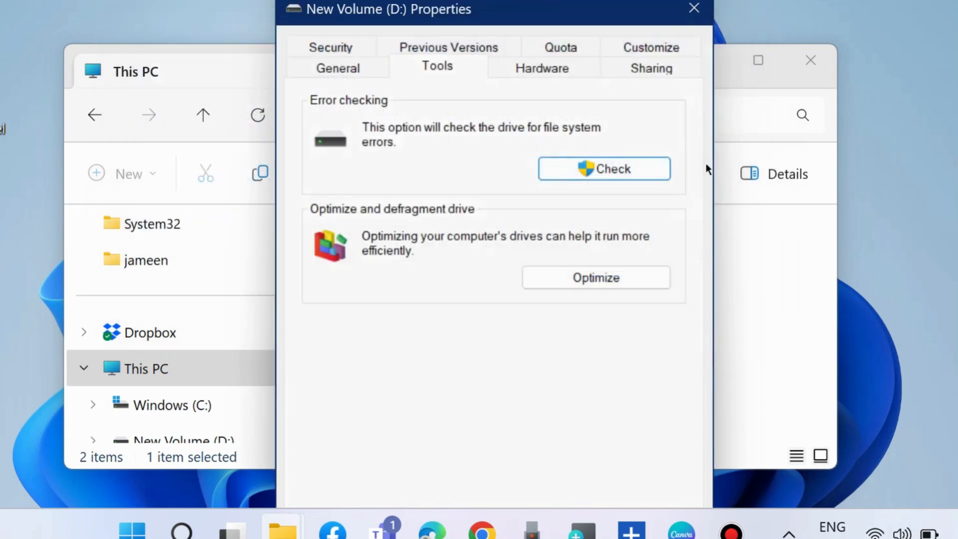
left_click(693, 8)
left_click(804, 65)
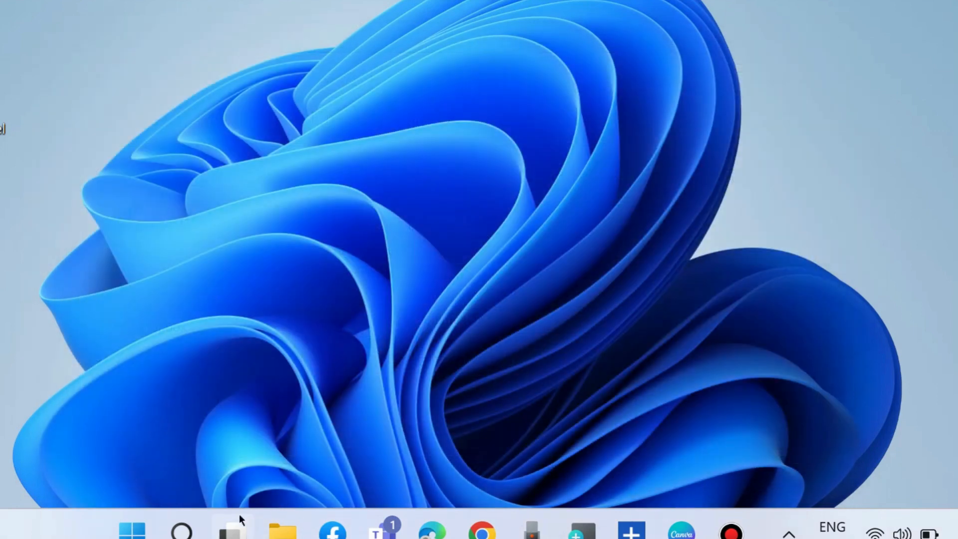
- Launch the Local Group Policy Editor by running gpedit.msc from the Run dialog
right_click(145, 524)
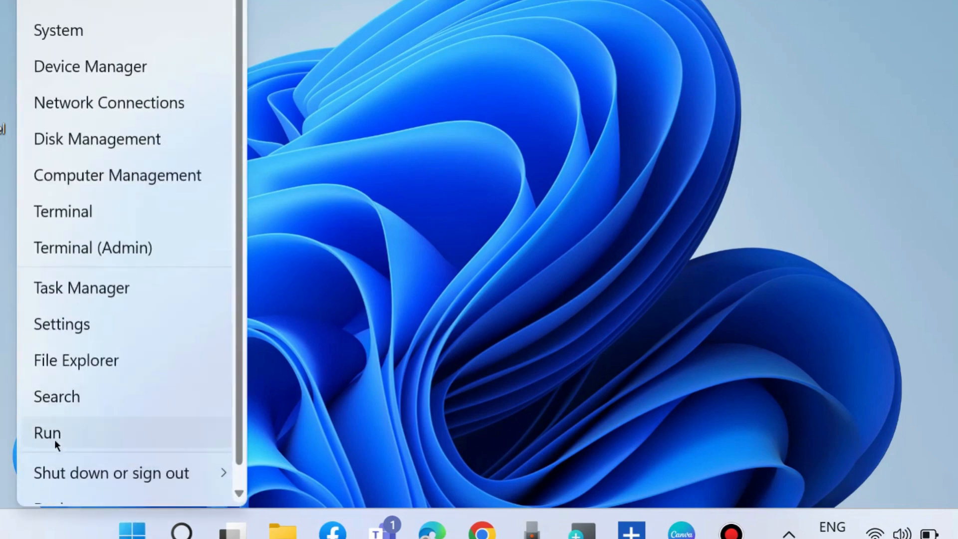
left_click(54, 432)
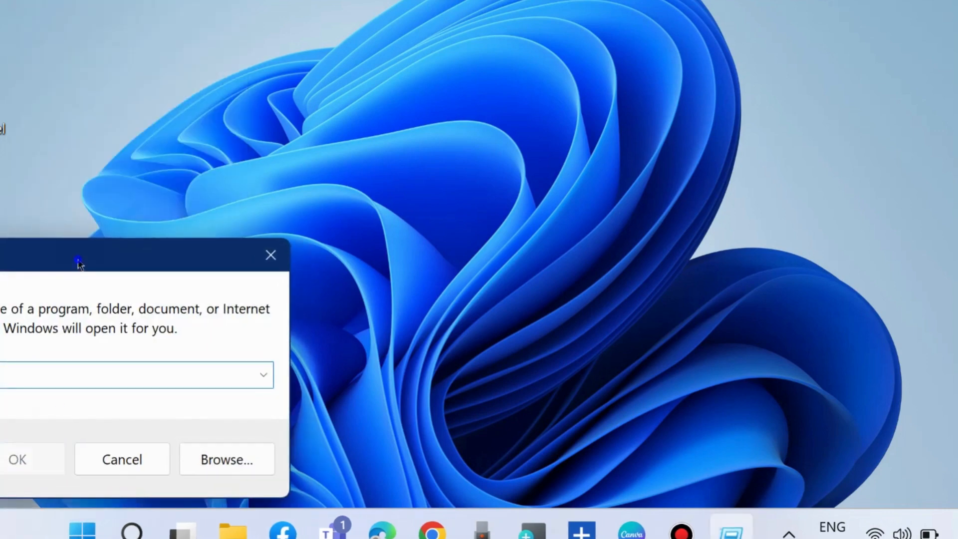
left_click_drag(77, 265, 528, 125)
type("gp")
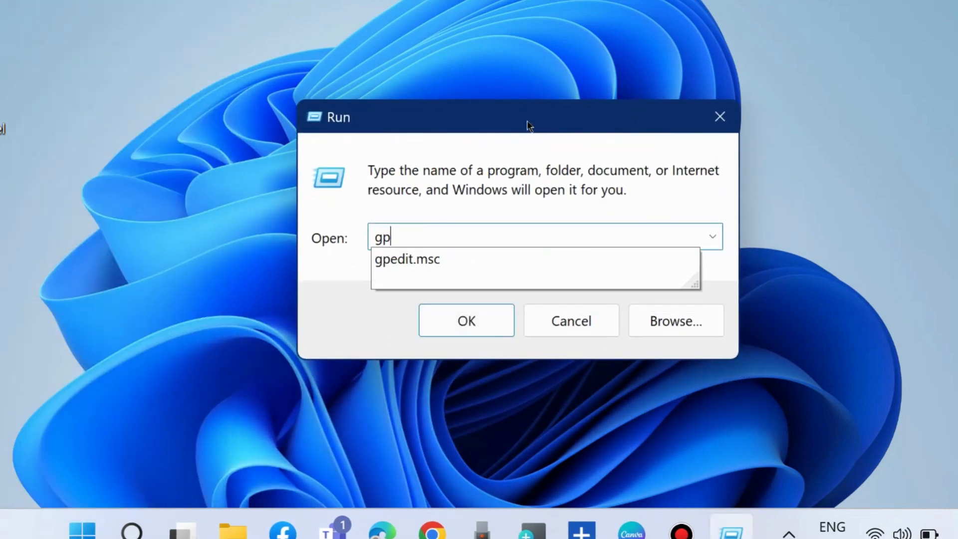
type("edit.msc")
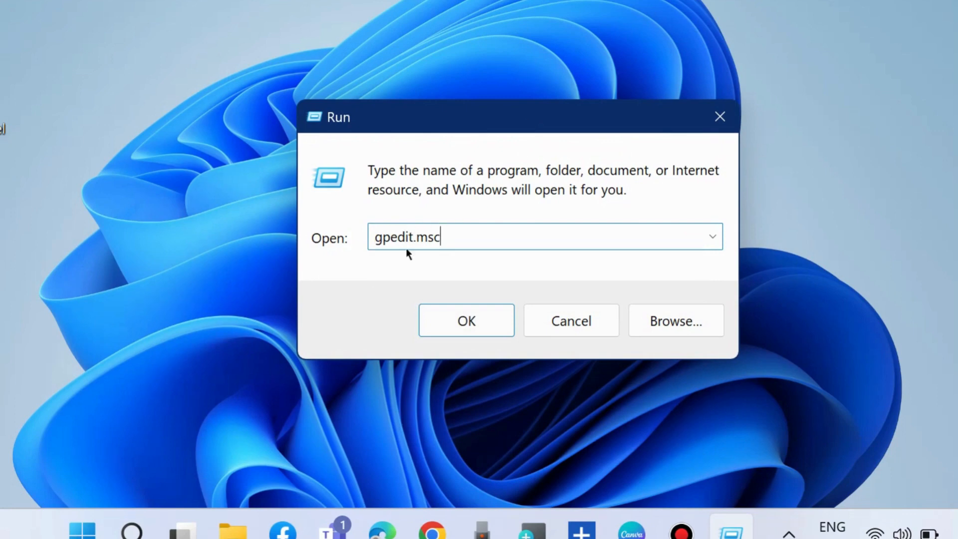
left_click(471, 322)
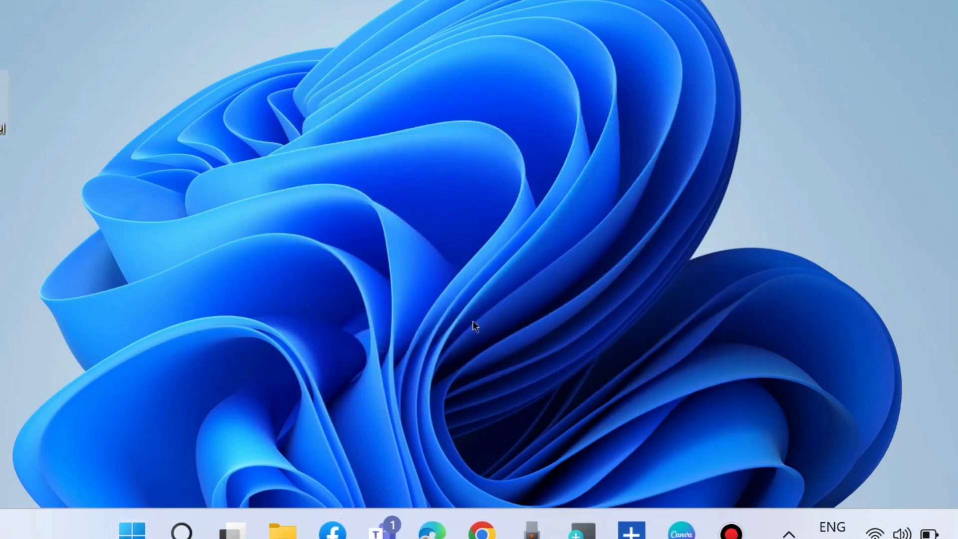
- Dismiss the Administrative Templates warnings, bring the policy editor fully into view and widen its tree so the folder names are readable
left_click_drag(369, 1, 405, 23)
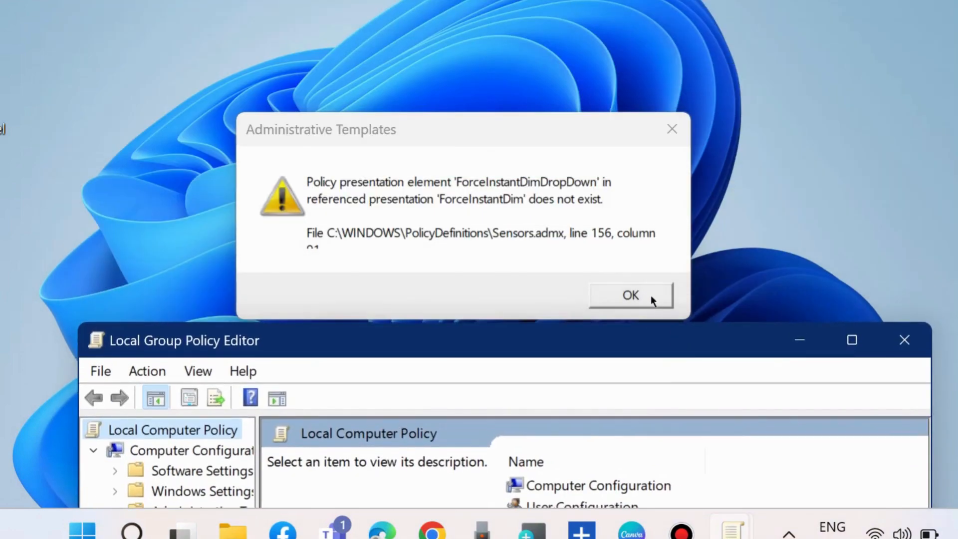
left_click(649, 293)
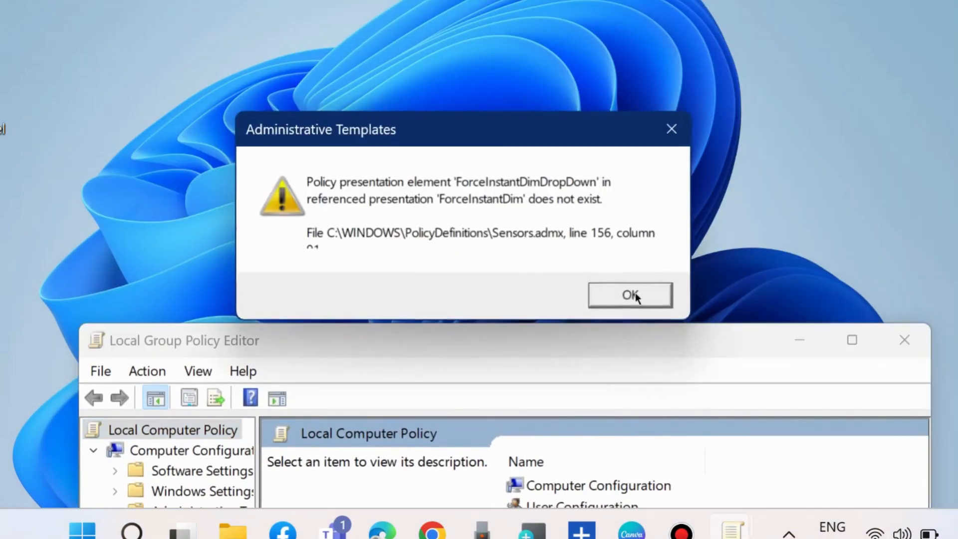
left_click(635, 292)
left_click_drag(568, 350, 562, 28)
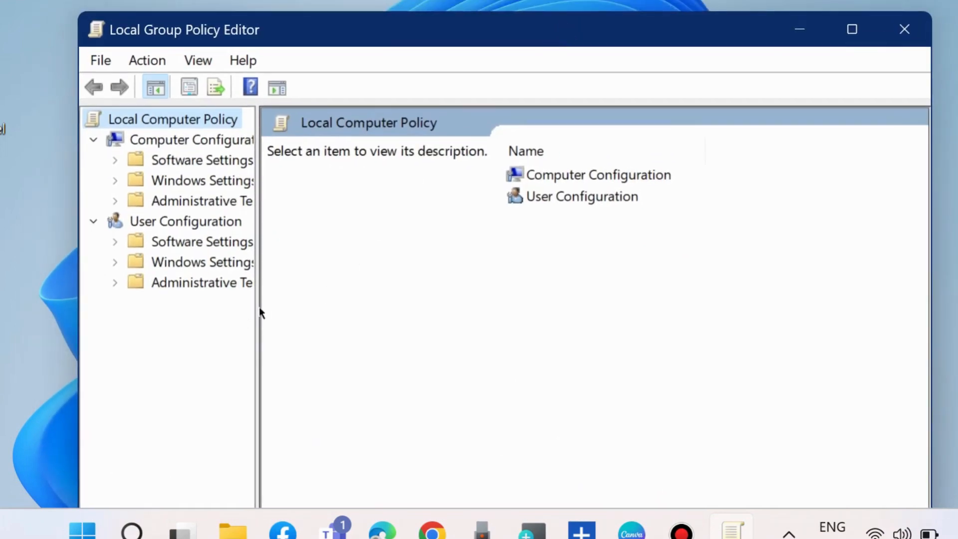
left_click_drag(257, 306, 359, 303)
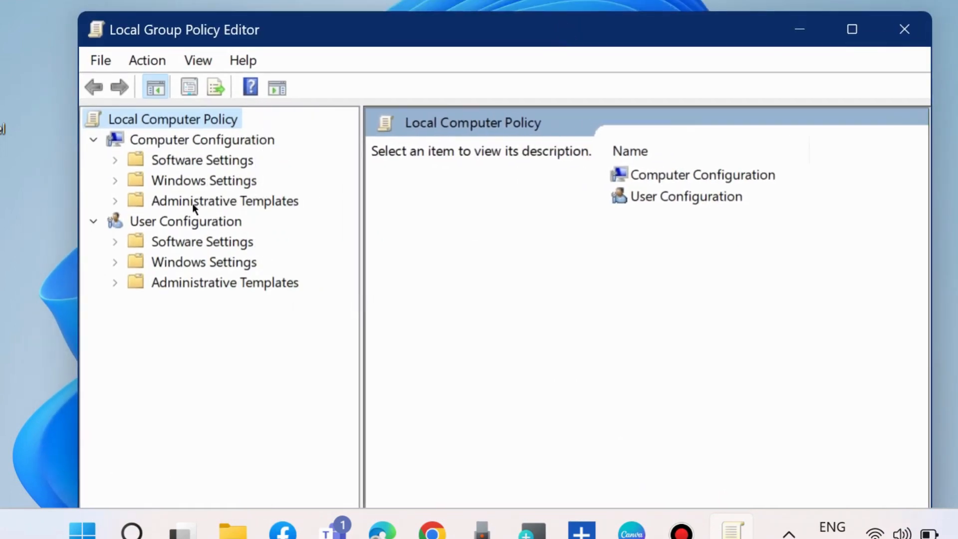
- Expand Computer Configuration's Administrative Templates down to Windows Components and its Windows Update folder
left_click(115, 201)
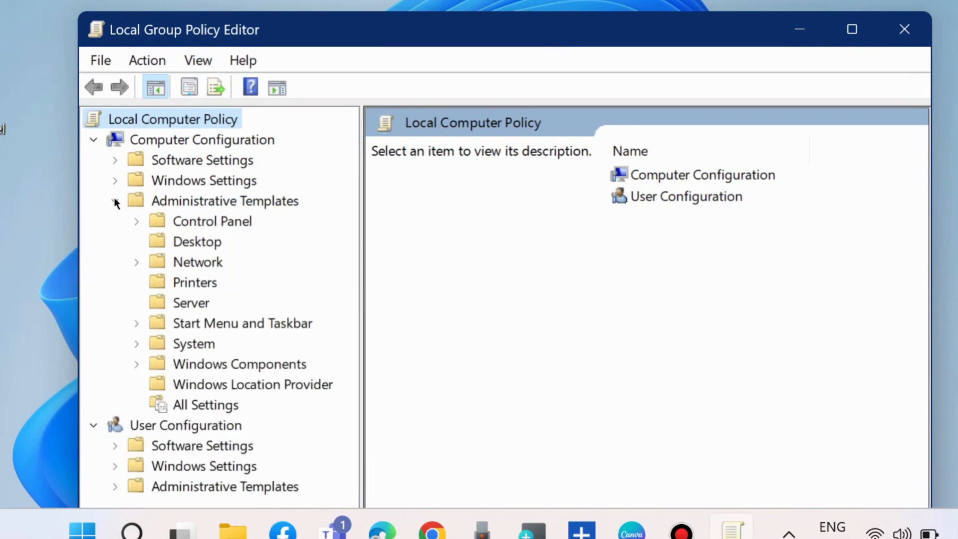
left_click(137, 365)
scroll(213, 367, "down", 10)
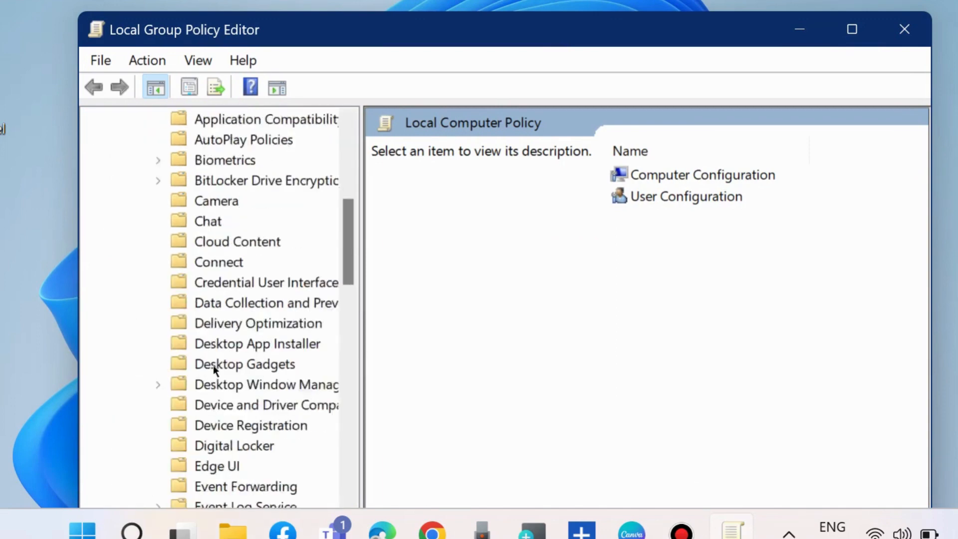
scroll(249, 381, "down", 8)
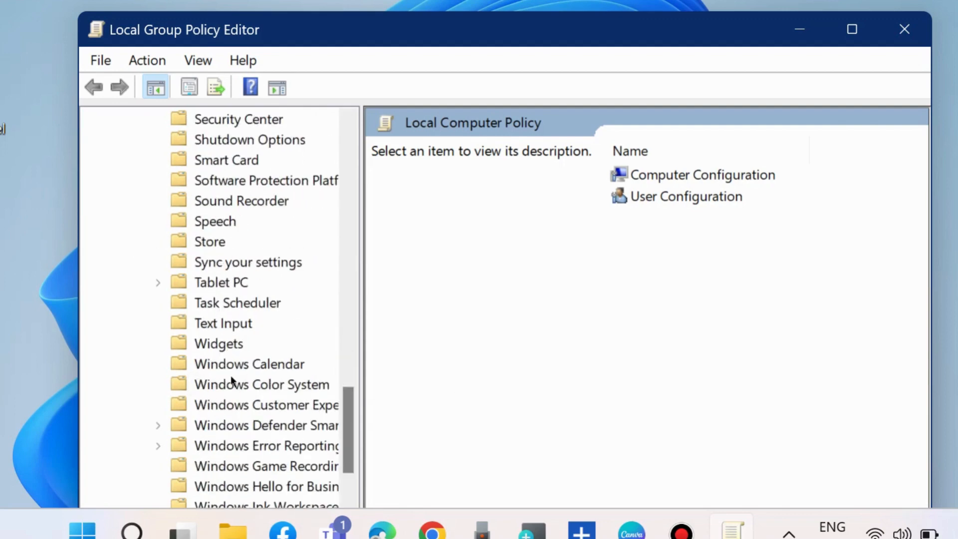
scroll(289, 412, "down", 3)
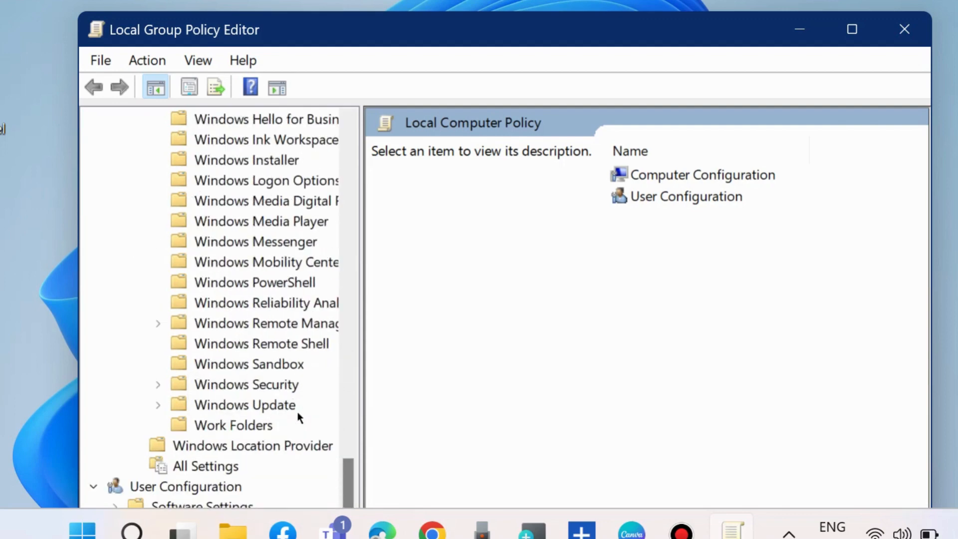
left_click(158, 405)
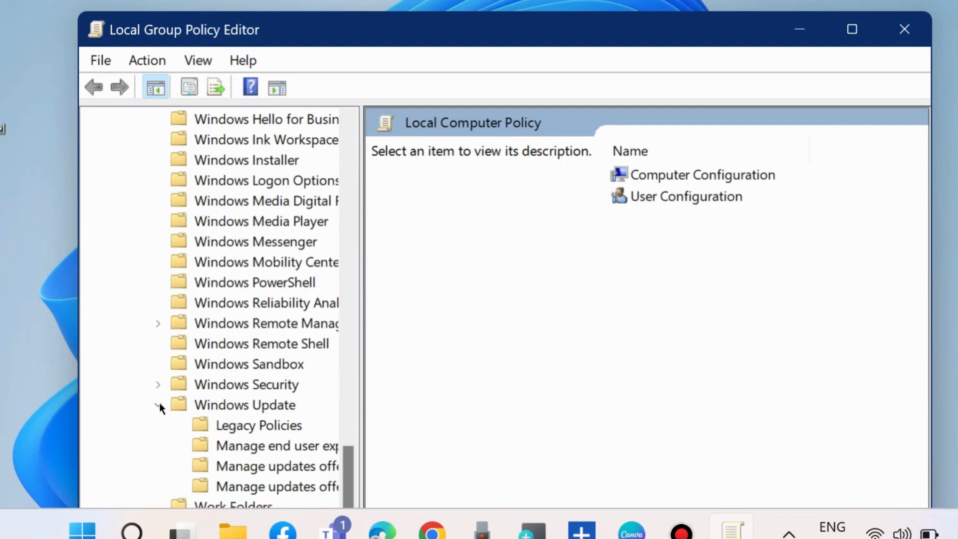
scroll(304, 403, "down", 1)
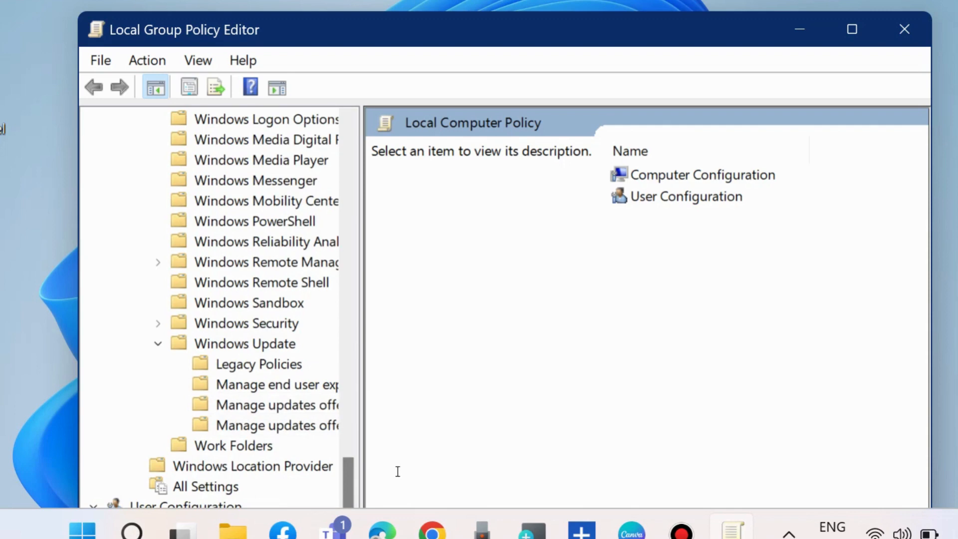
- Show the policies in Windows Update's Manage end user experience folder, widening the tree and the window for readable names
left_click_drag(361, 411, 469, 411)
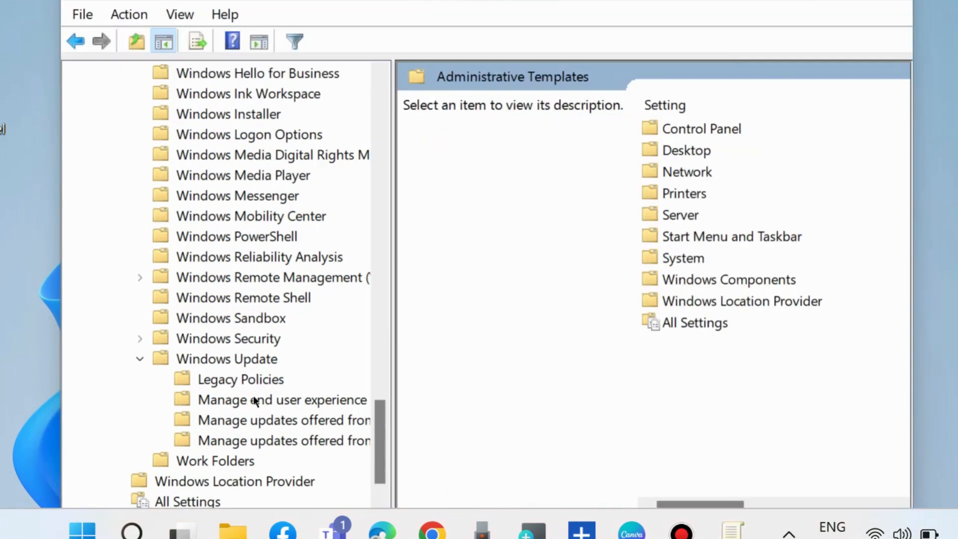
left_click(254, 400)
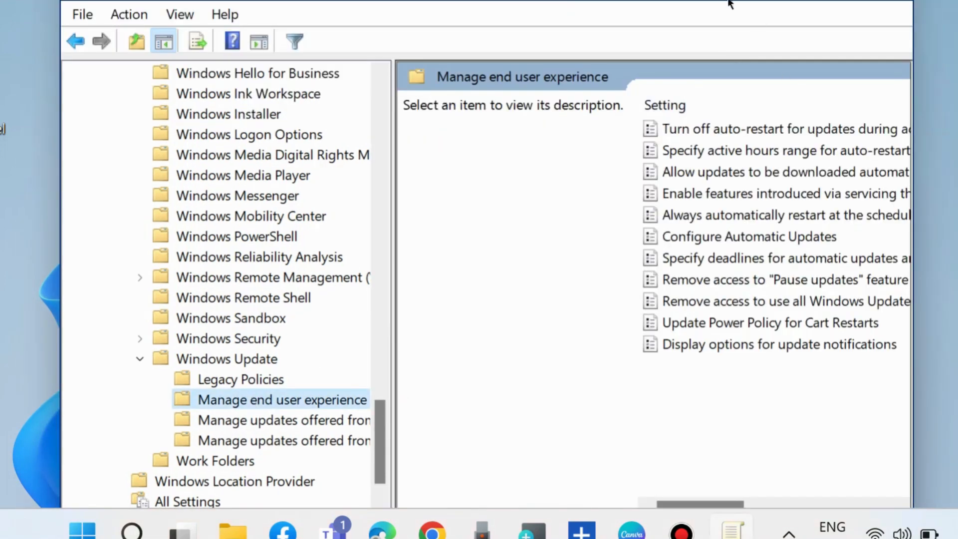
left_click_drag(728, 4, 639, 5)
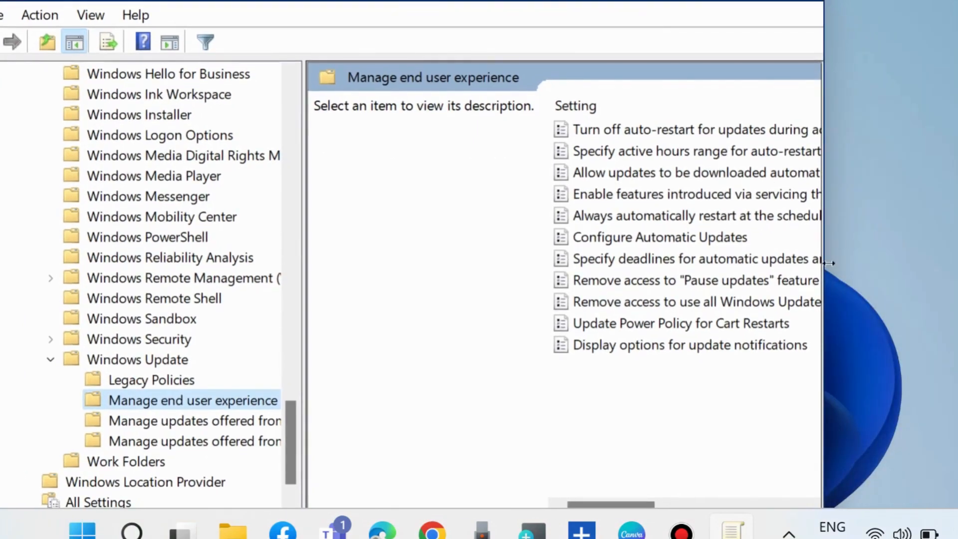
left_click_drag(828, 263, 934, 263)
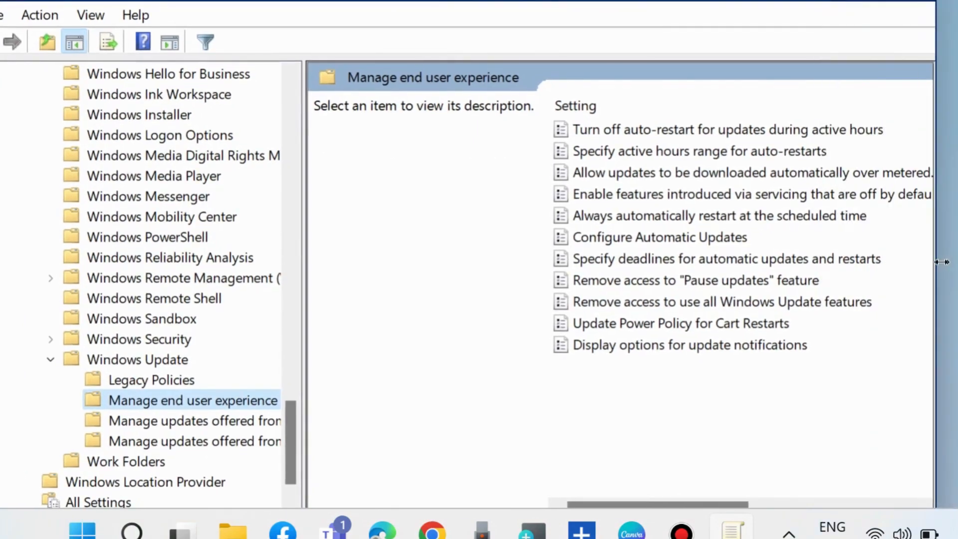
- Open the Configure Automatic Updates policy, reposition its dialog and examine the state choices, options and help text through to the end
double_click(674, 237)
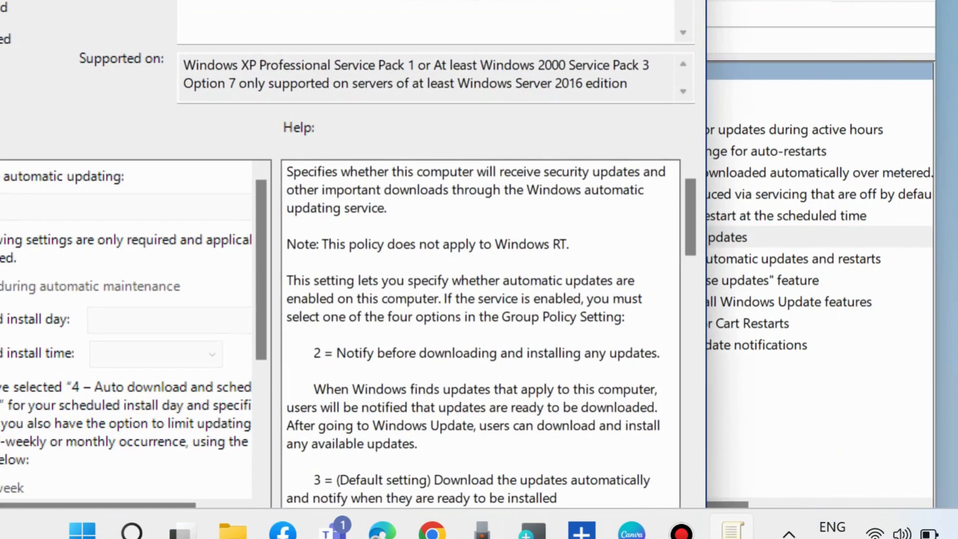
left_click_drag(420, 1, 619, 30)
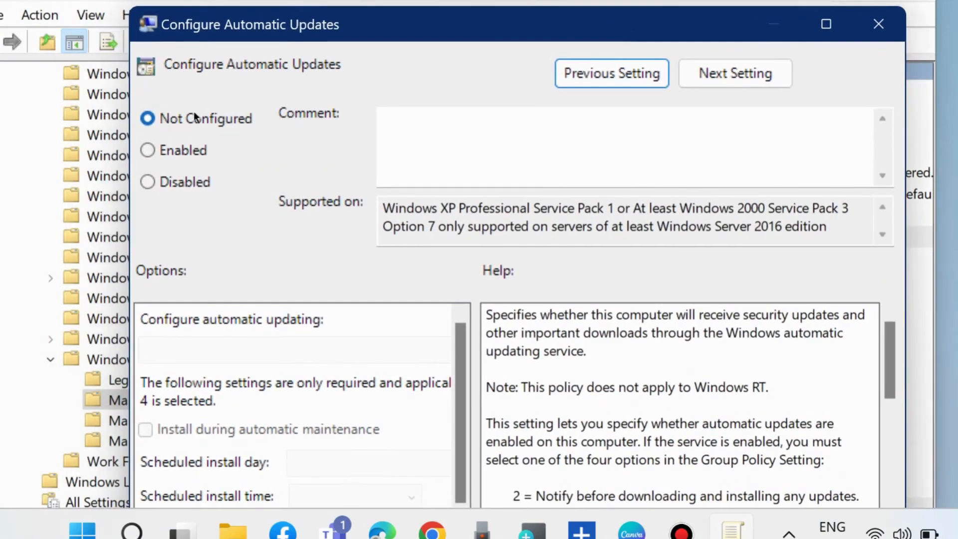
left_click_drag(477, 34, 387, 0)
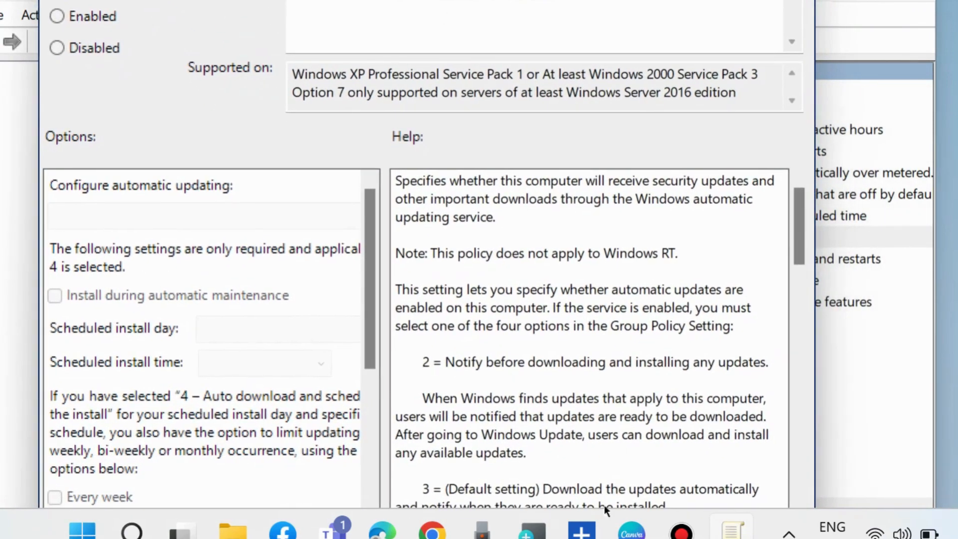
scroll(688, 205, "down", 15)
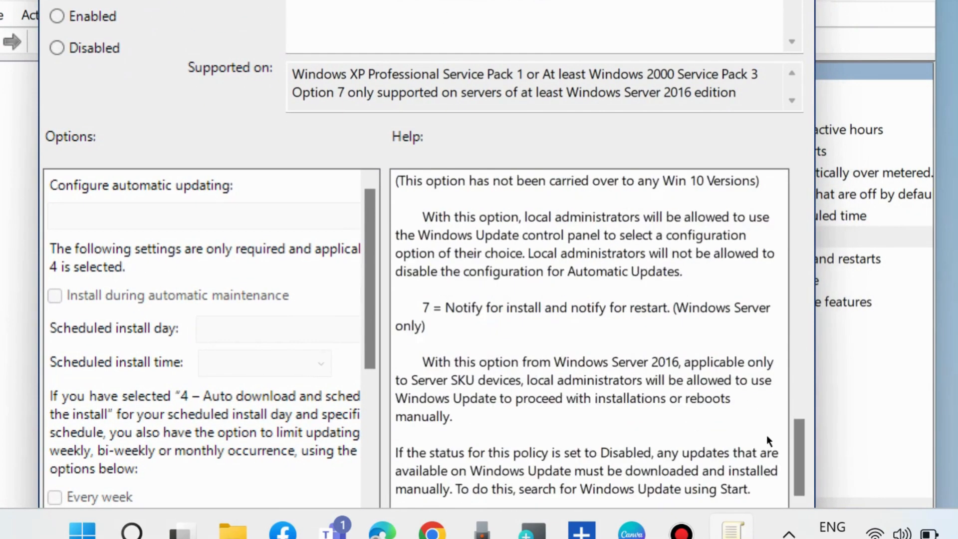
left_click_drag(387, 0, 392, 0)
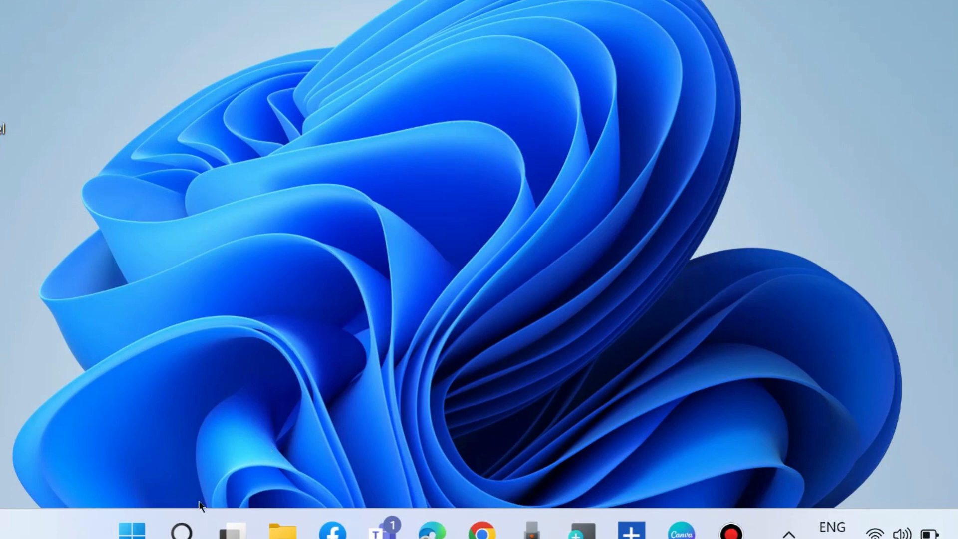
- Search for cmd, launch Command Prompt as administrator and move its window so the title and prompt are fully readable
left_click(186, 518)
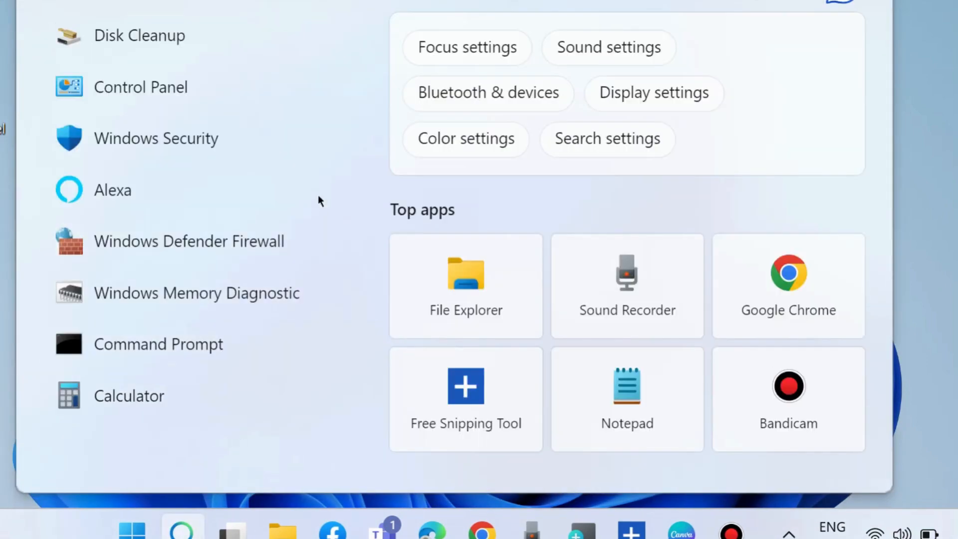
type("cmd")
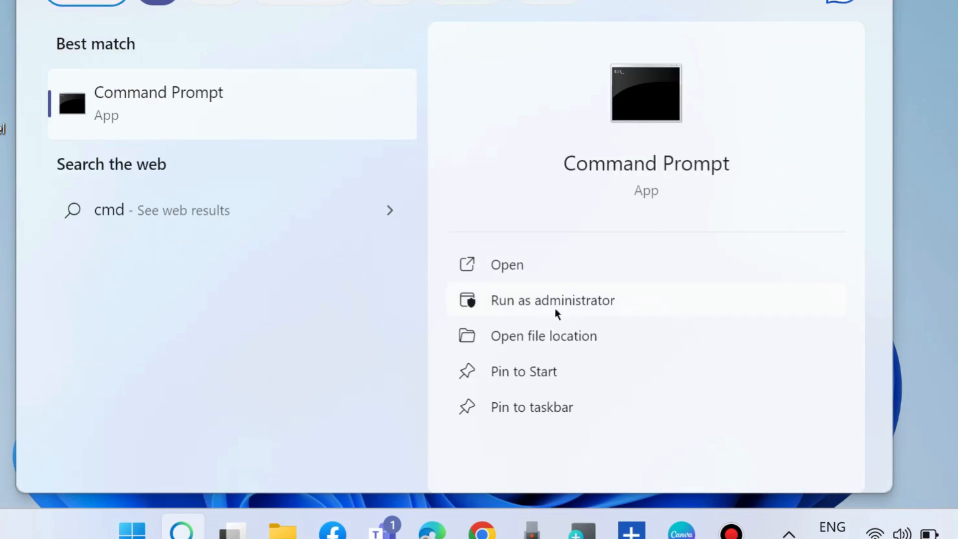
left_click(554, 300)
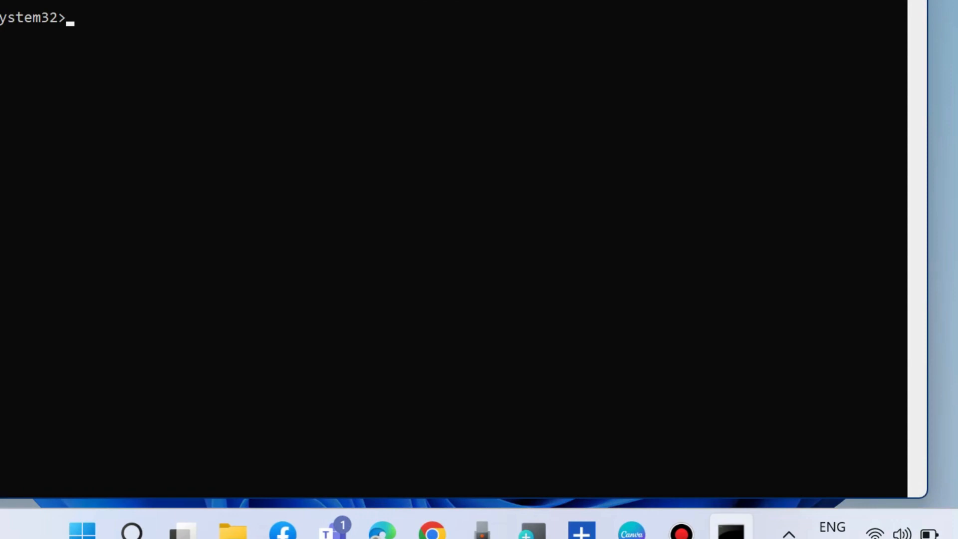
left_click_drag(422, 0, 618, 38)
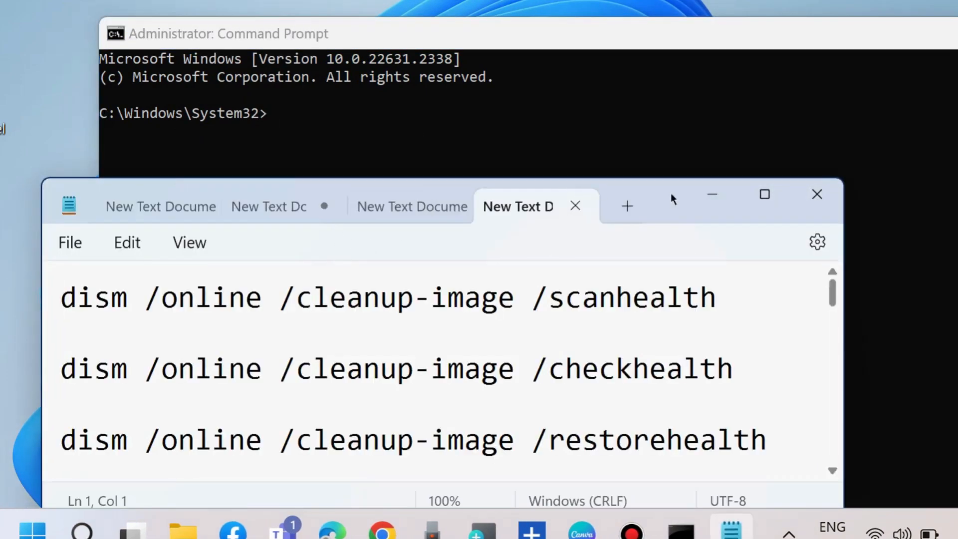
- Position the Notepad window below the command prompt and highlight the DISM scanhealth, checkhealth and restorehealth commands one after another
left_click_drag(670, 193, 818, 184)
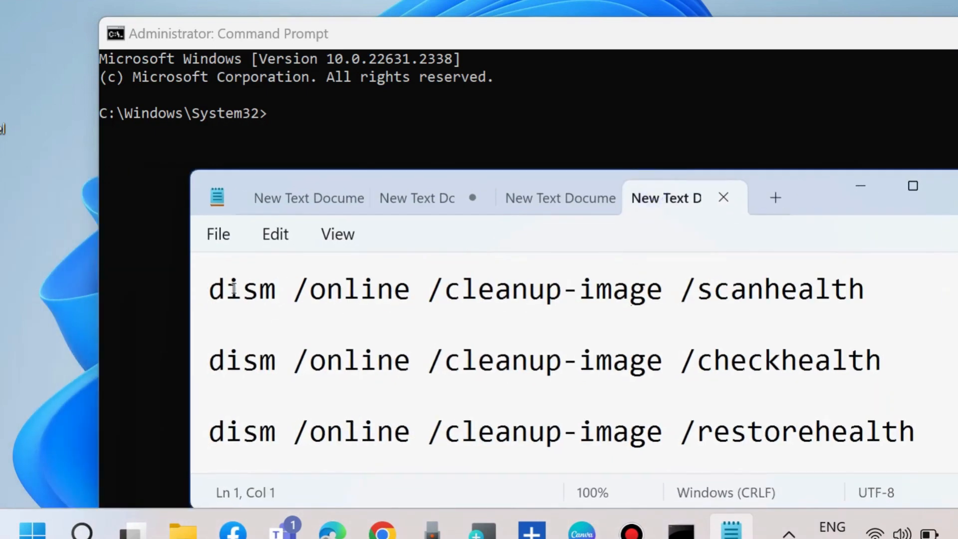
left_click_drag(818, 199, 776, 193)
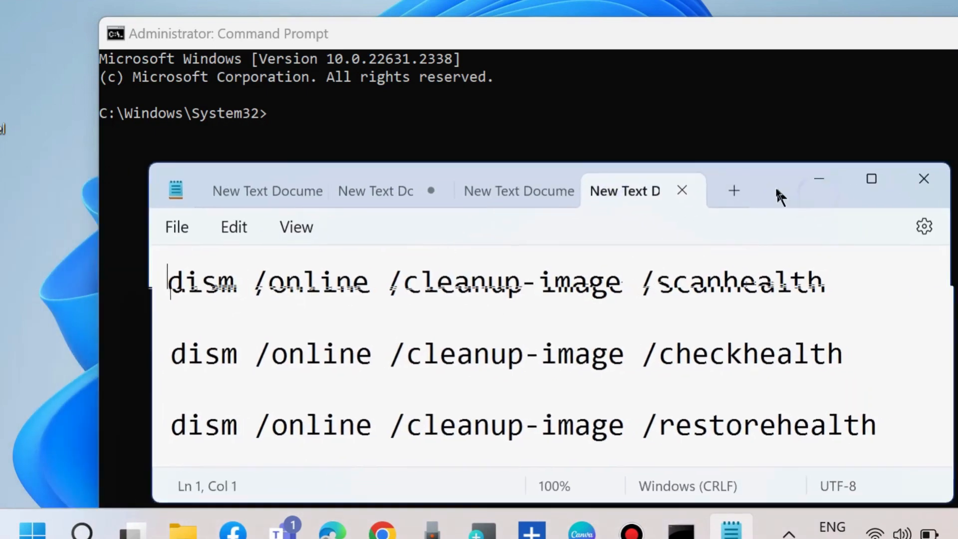
left_click(171, 282)
left_click_drag(171, 282, 828, 286)
left_click_drag(169, 353, 923, 352)
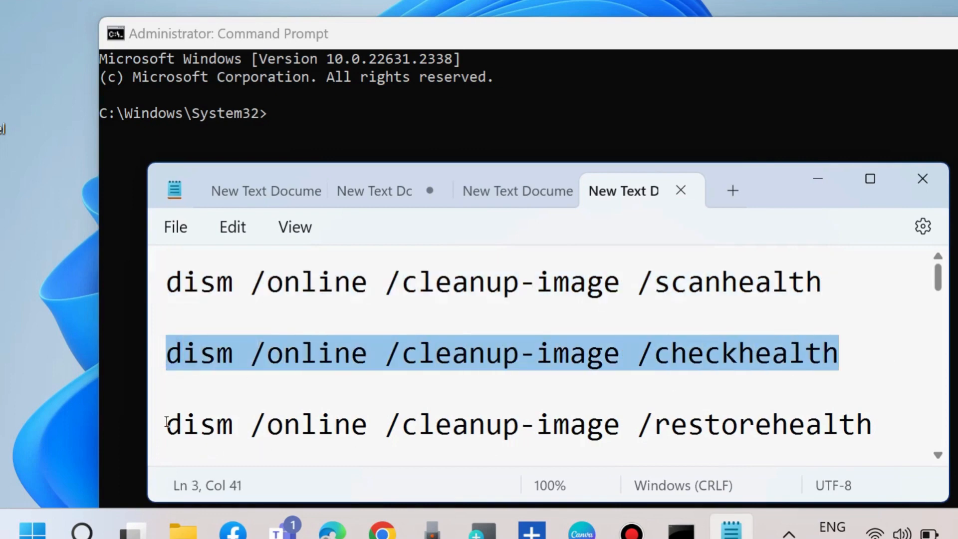
left_click_drag(166, 423, 899, 410)
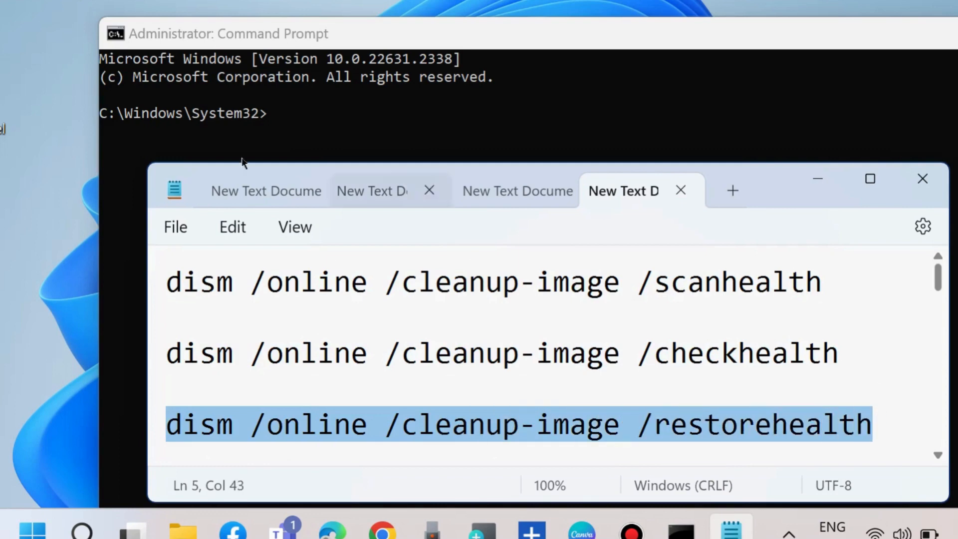
- Enter sfc /scannow at the administrator command prompt, shift the window into view and close it without running the command
left_click(274, 128)
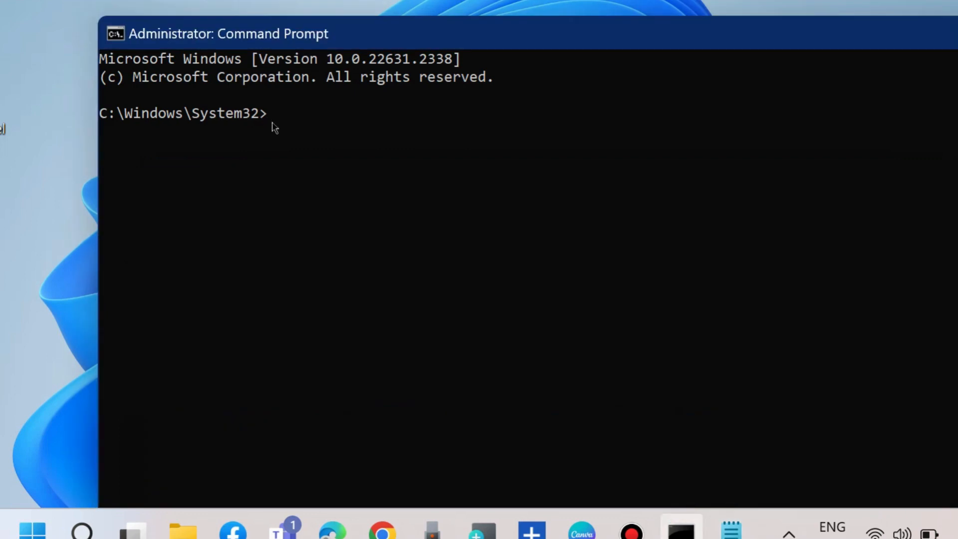
type("sfc /scanno")
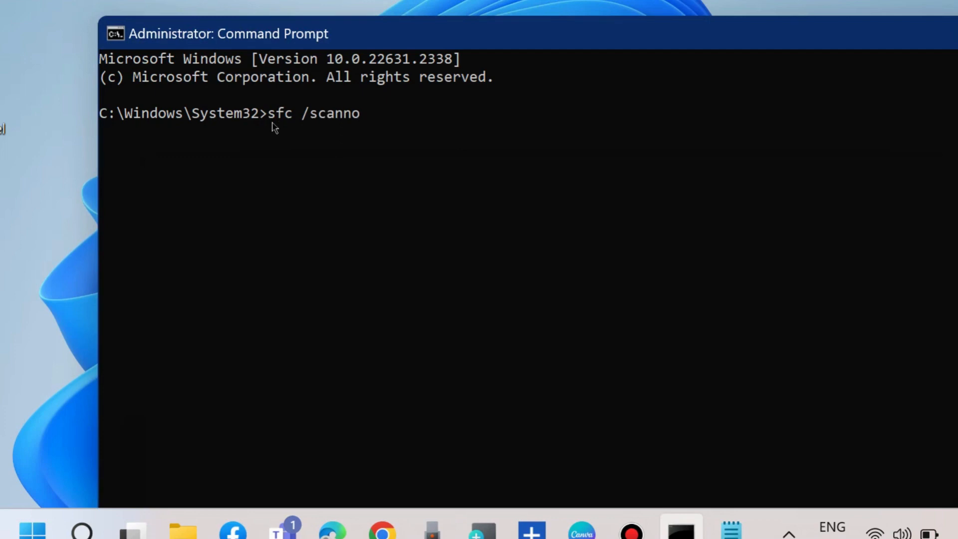
type("w")
left_click_drag(730, 37, 660, 41)
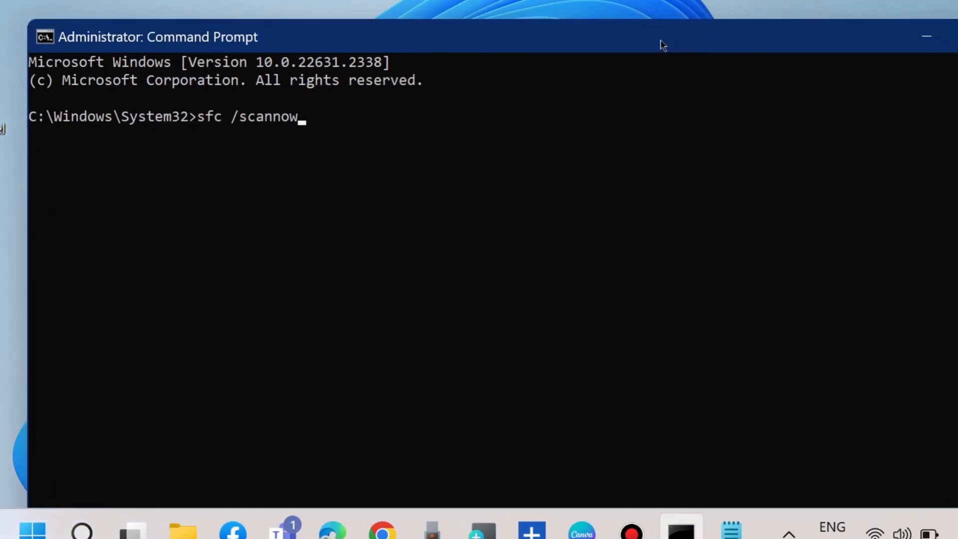
key("alt+F4")
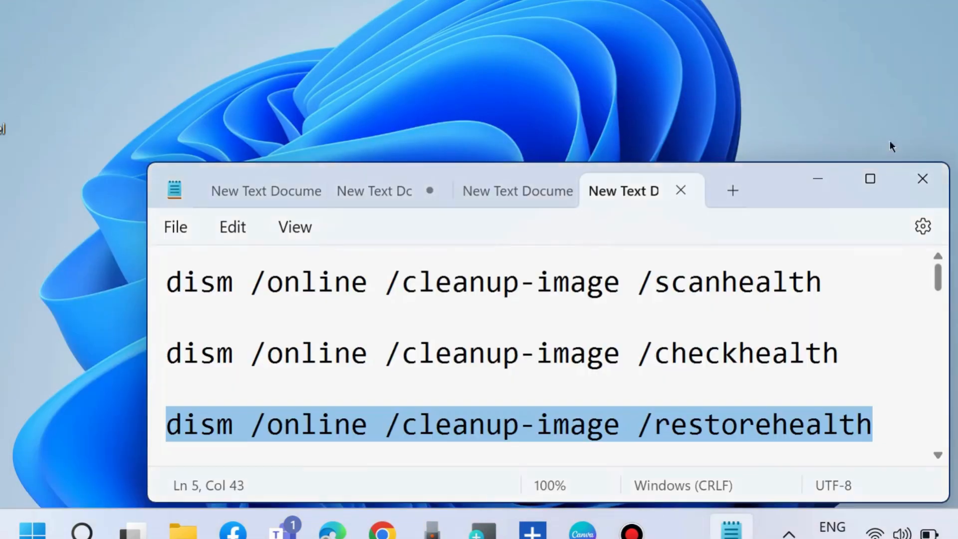